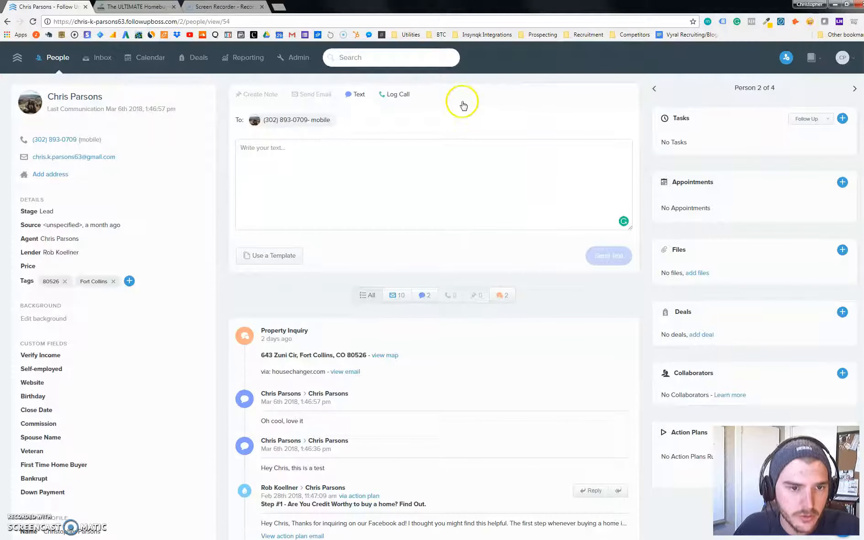
# Step: View the contact's note, email, text message and call logging forms one after another
pyautogui.click(260, 100)
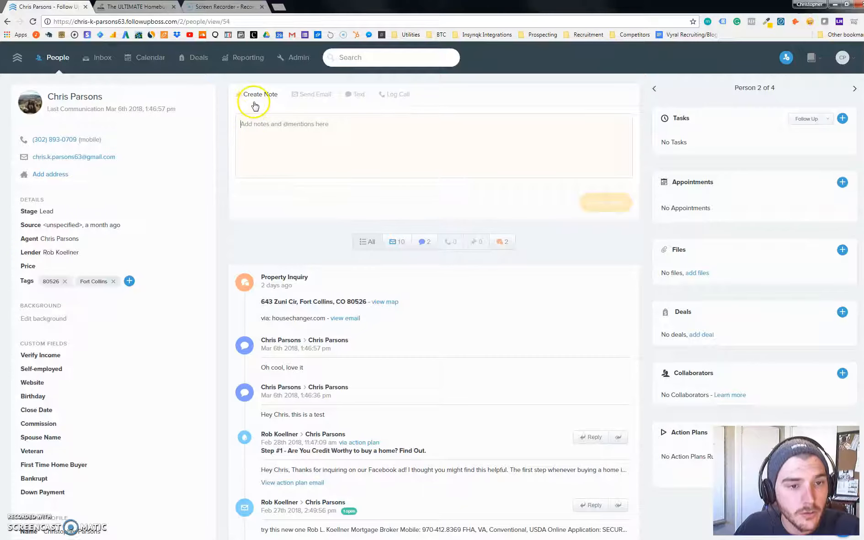
pyautogui.click(315, 94)
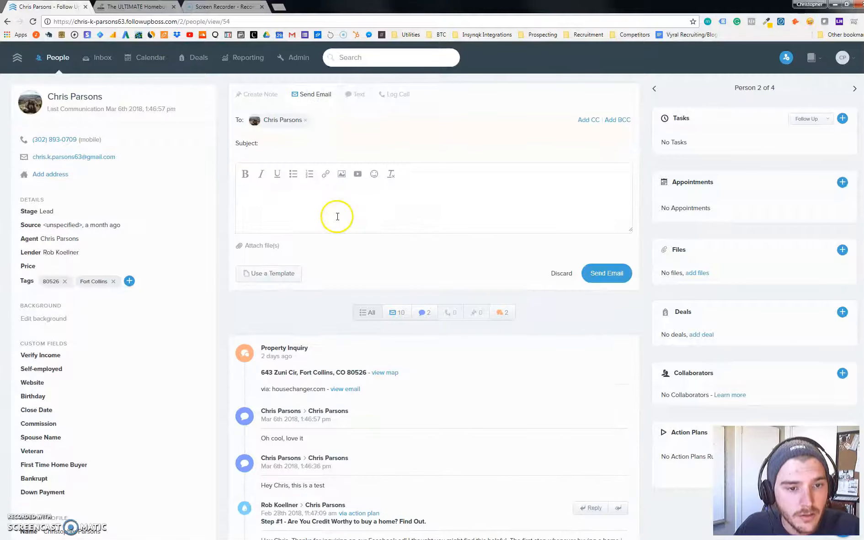
pyautogui.click(356, 94)
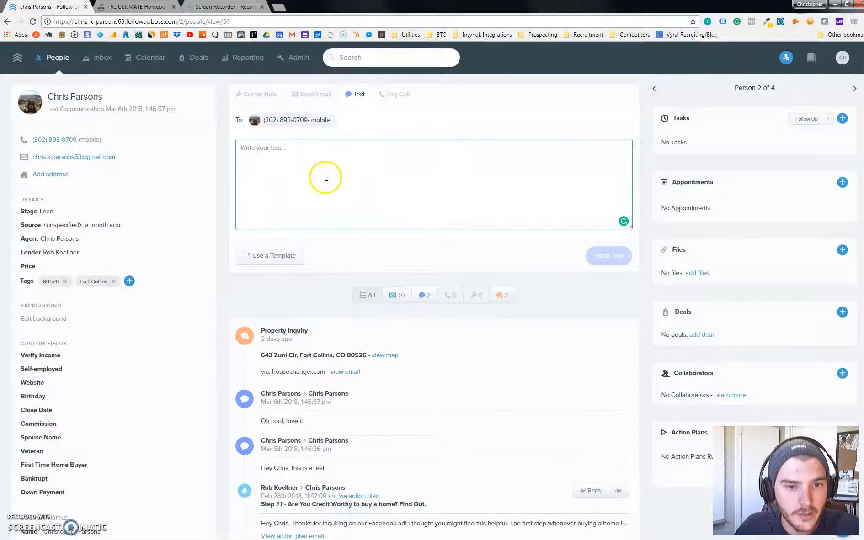
pyautogui.click(394, 95)
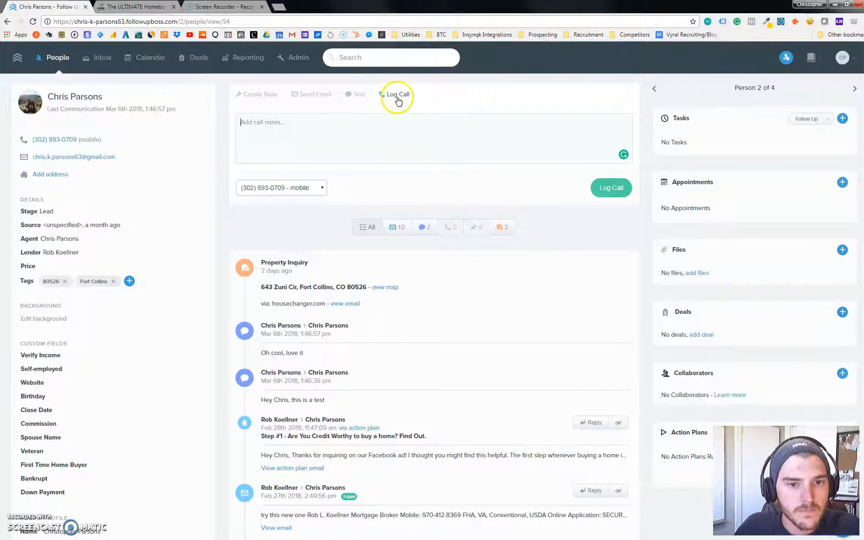
# Step: Draft a contact note saying "hey", mentioning a teammate and adding "chec this out", and clear it without saving
pyautogui.click(267, 95)
pyautogui.click(287, 126)
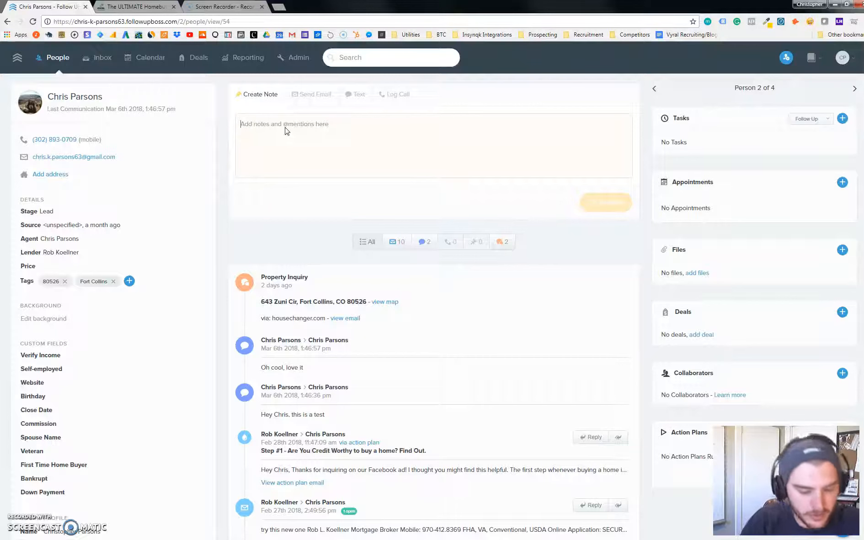
pyautogui.write('hey @')
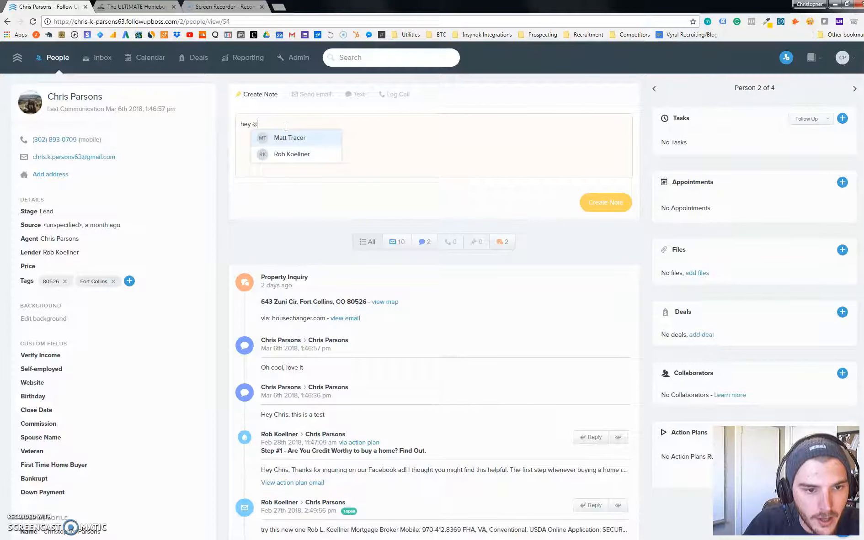
pyautogui.press('Down')
pyautogui.press('Return')
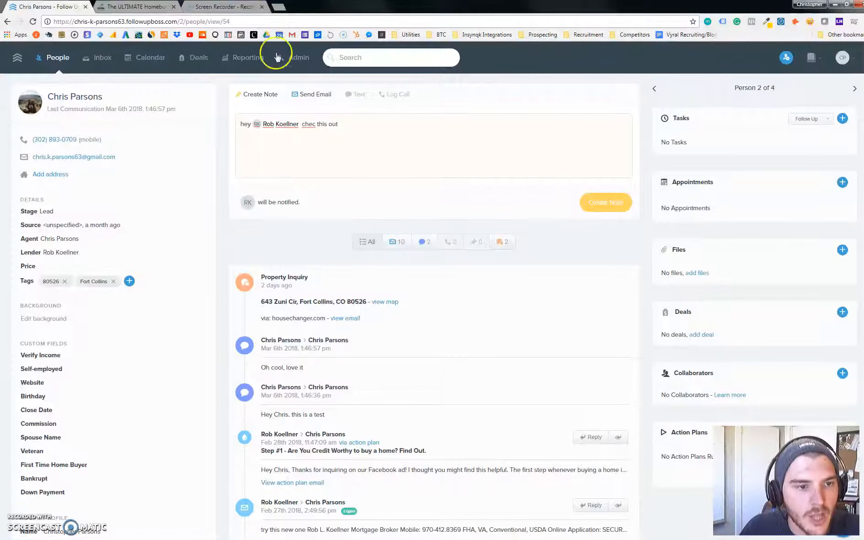
pyautogui.moveTo(364, 129); pyautogui.dragTo(194, 122)
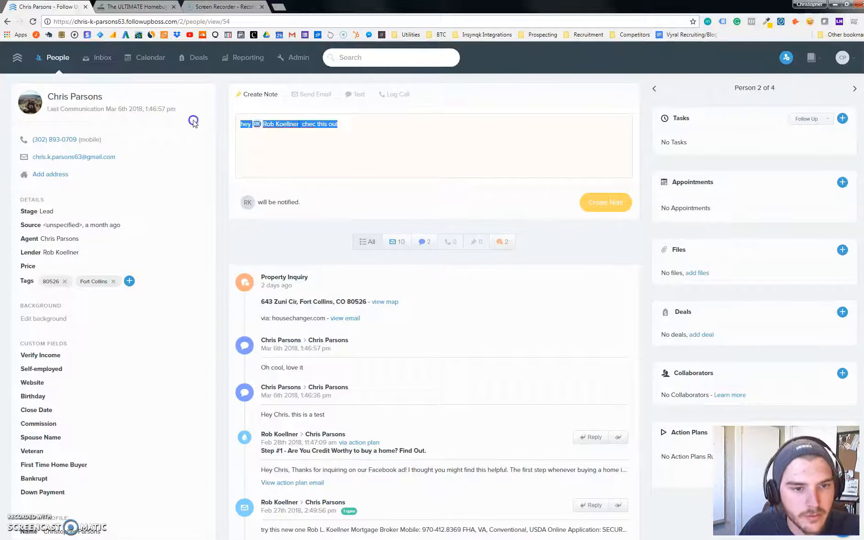
pyautogui.press('BackSpace')
# Step: Browse the templates available for a new email to the contact, and view the text message and call logging forms
pyautogui.click(311, 95)
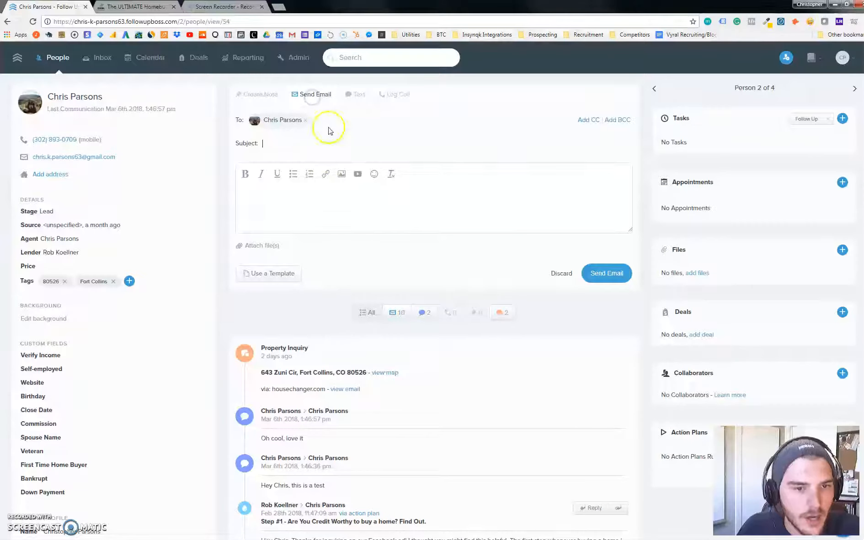
pyautogui.click(322, 198)
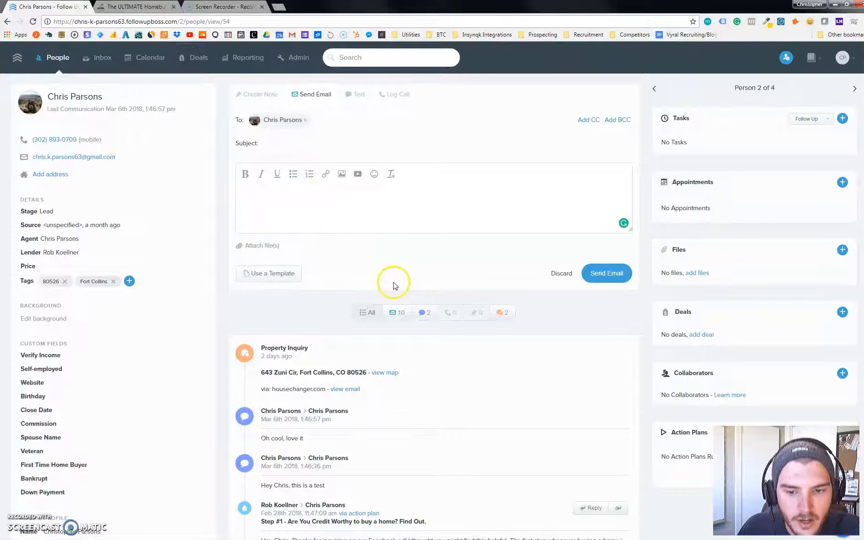
pyautogui.click(280, 274)
pyautogui.scroll(-3, 437, 219)
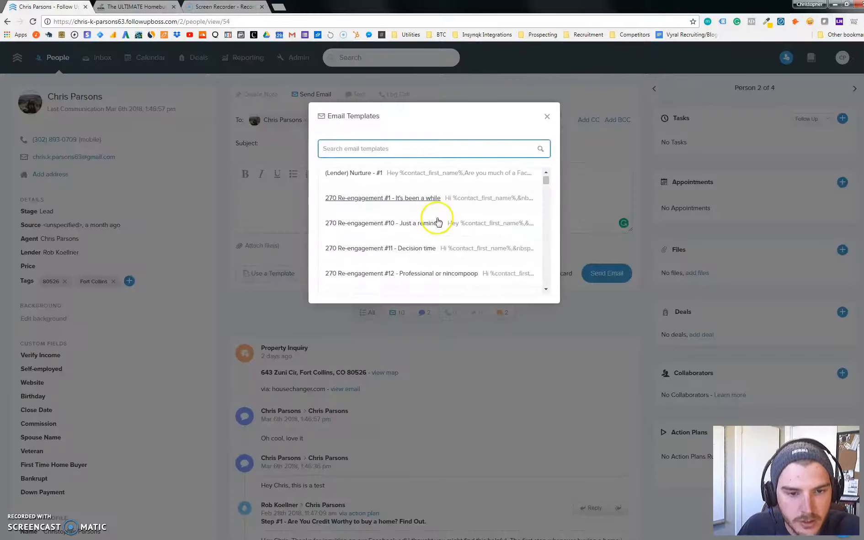
pyautogui.scroll(-10, 438, 223)
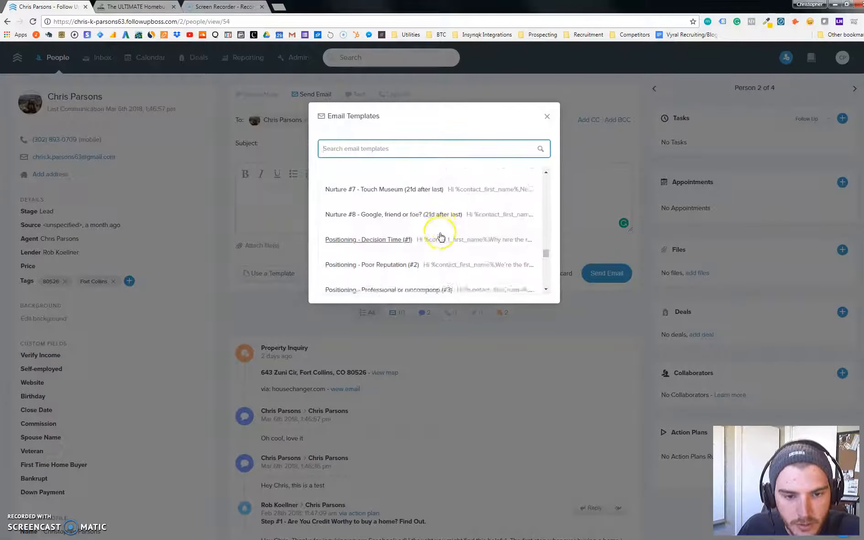
pyautogui.scroll(12, 440, 237)
pyautogui.click(547, 116)
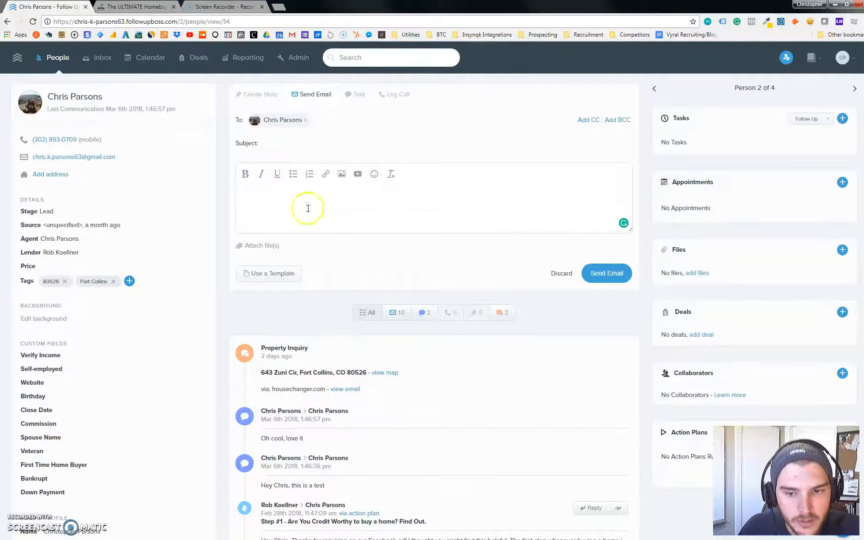
pyautogui.click(352, 94)
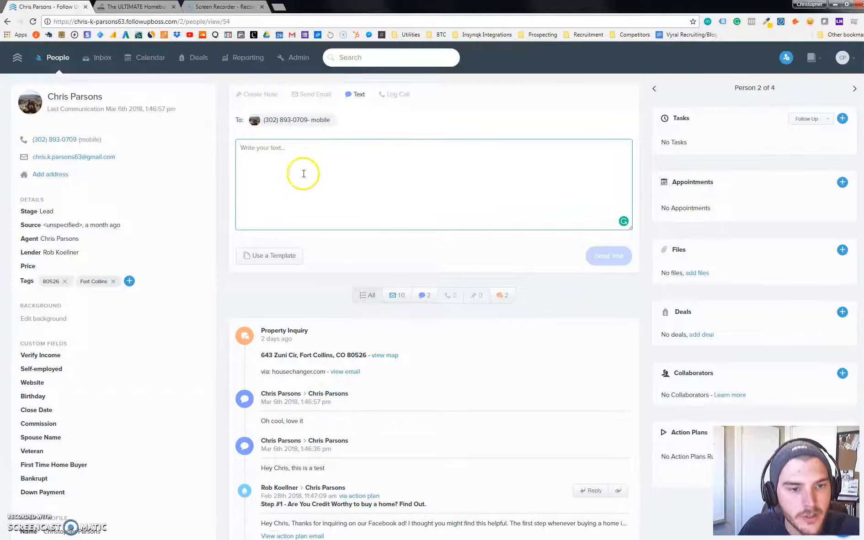
pyautogui.click(393, 94)
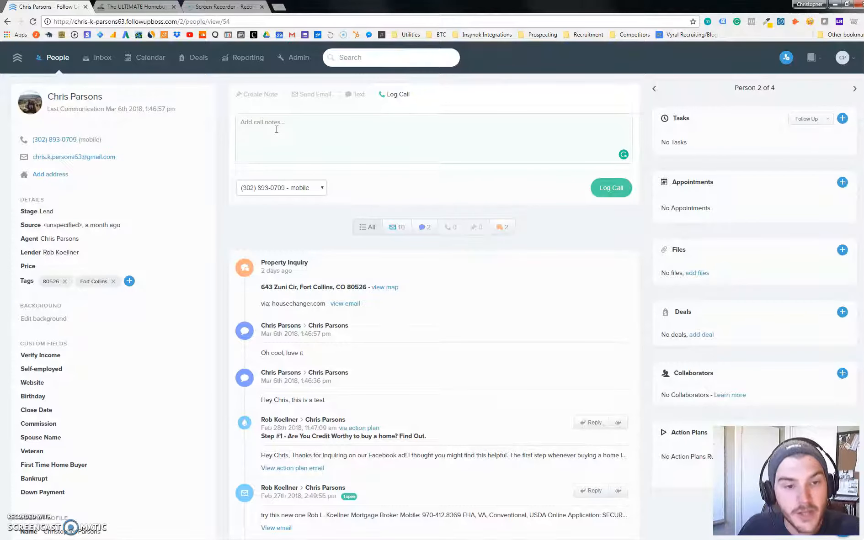
# Step: Review the contact's whole activity timeline from the newest entry down to the oldest
pyautogui.scroll(-2, 393, 219)
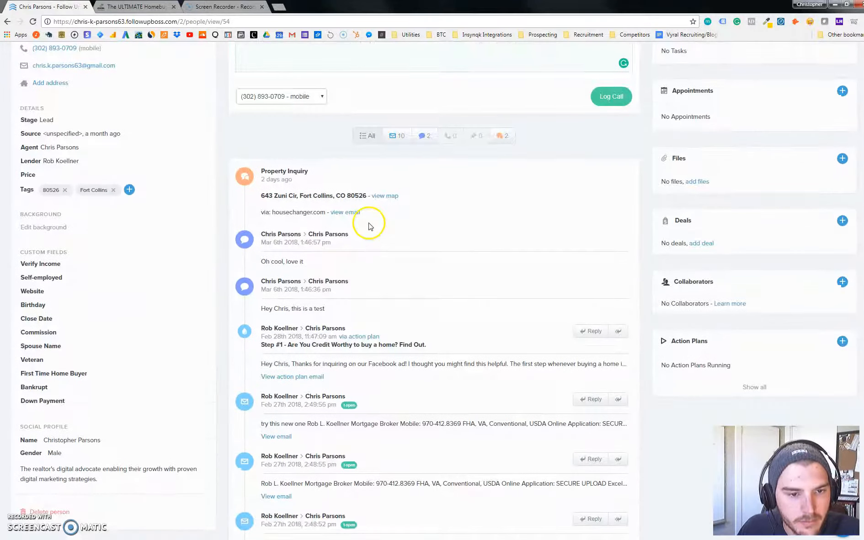
pyautogui.scroll(-2, 368, 340)
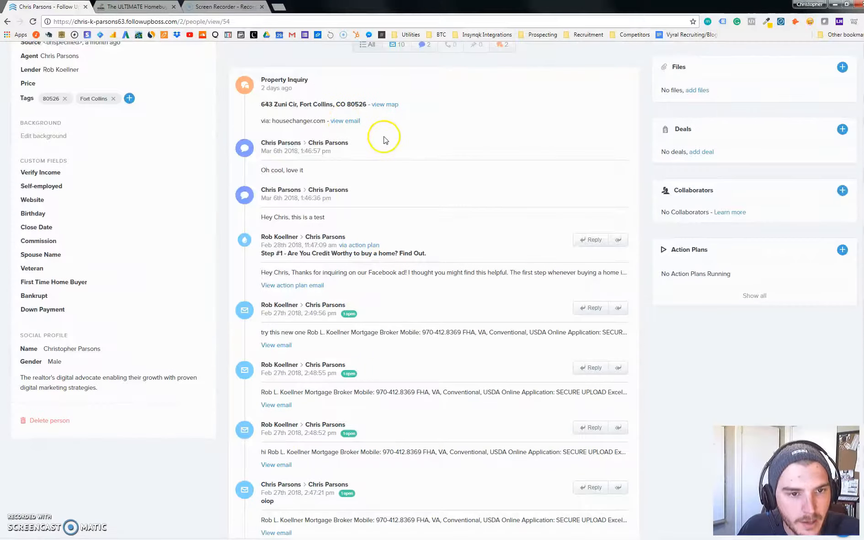
pyautogui.scroll(-4, 383, 181)
pyautogui.scroll(-5, 386, 197)
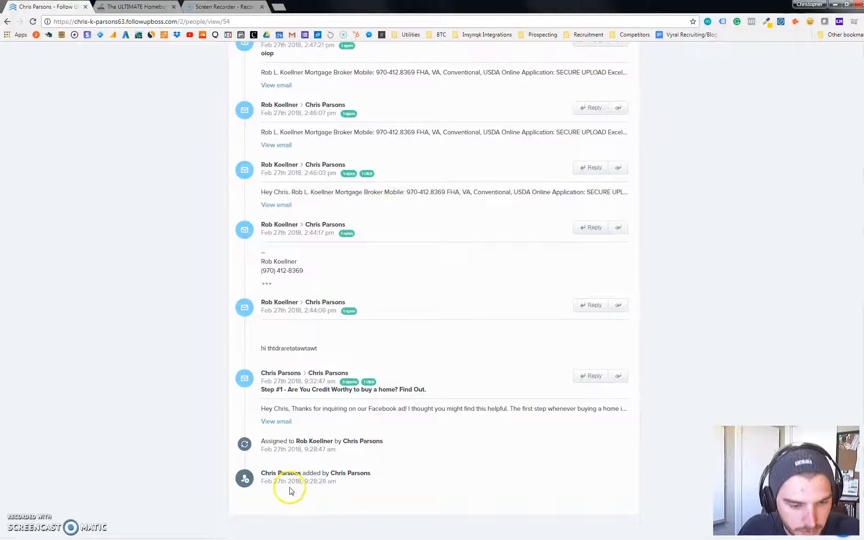
pyautogui.scroll(10, 276, 482)
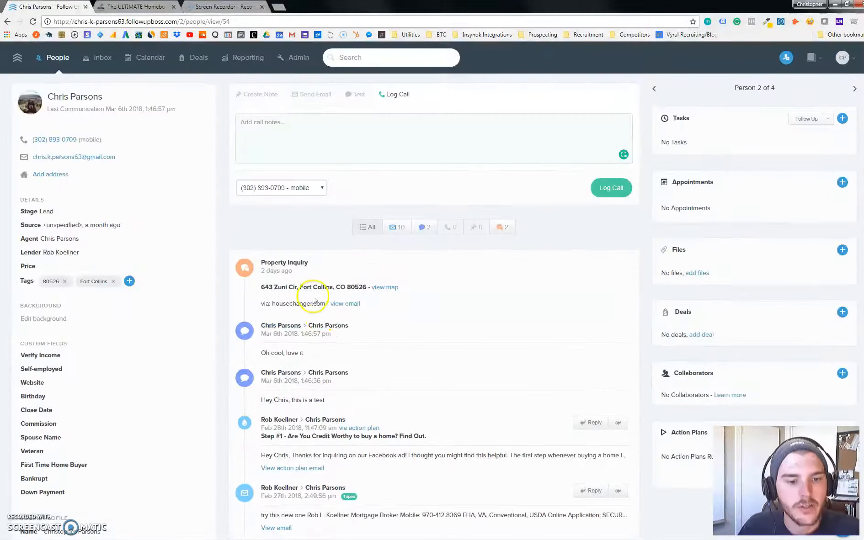
# Step: Filter the contact's timeline by emails, texts and inquiries in turn, and return it to all activity
pyautogui.scroll(-1, 516, 233)
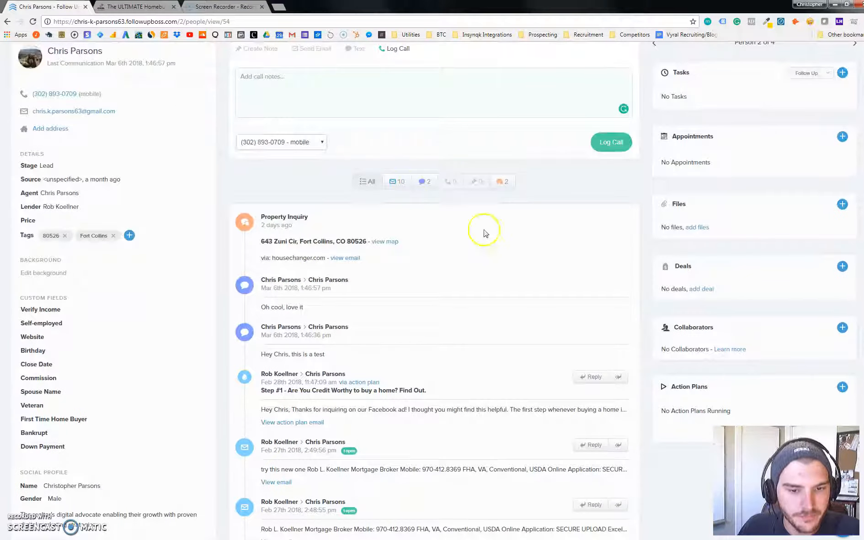
pyautogui.click(404, 180)
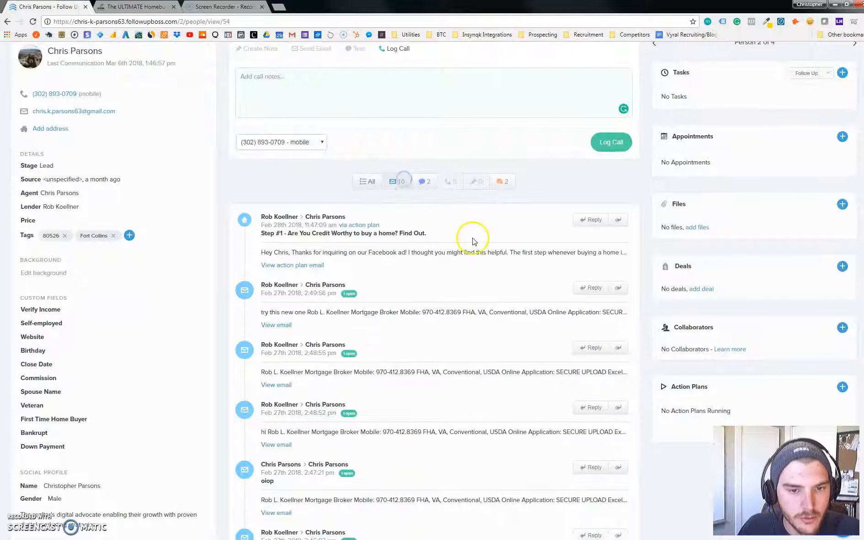
pyautogui.click(425, 184)
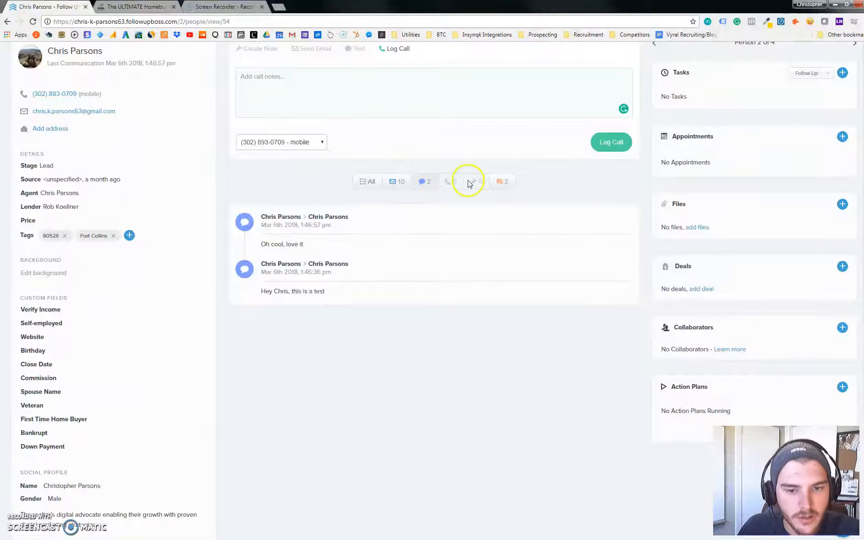
pyautogui.click(498, 184)
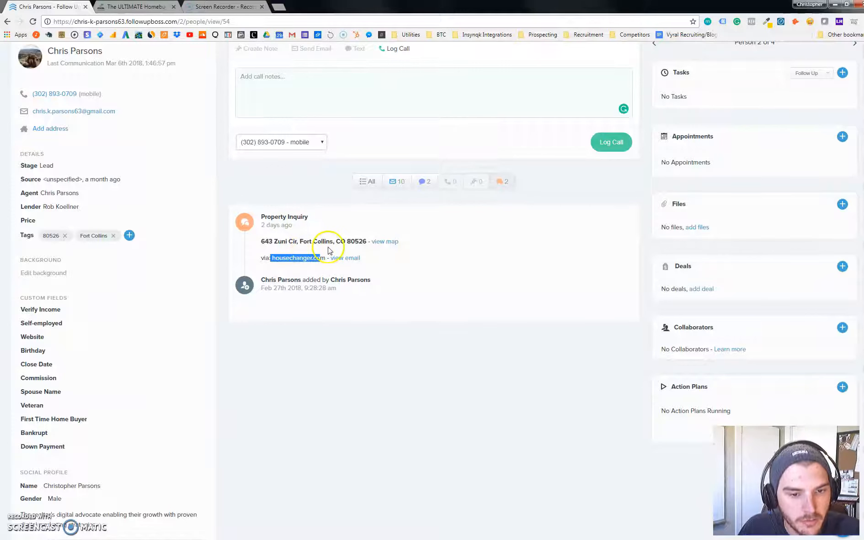
pyautogui.click(398, 181)
pyautogui.click(367, 181)
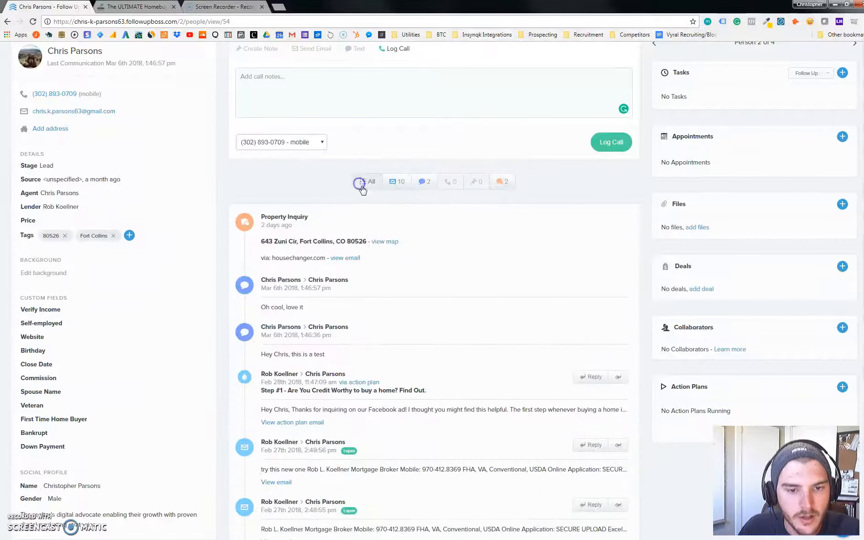
# Step: Examine the open and click tracking details of the emails in the contact's timeline
pyautogui.scroll(-9, 370, 265)
pyautogui.scroll(4, 386, 289)
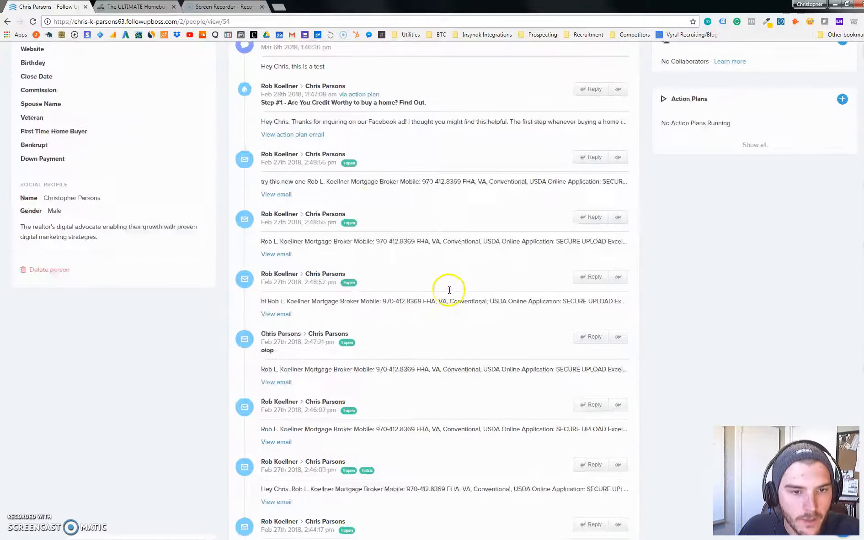
pyautogui.moveTo(350, 224)
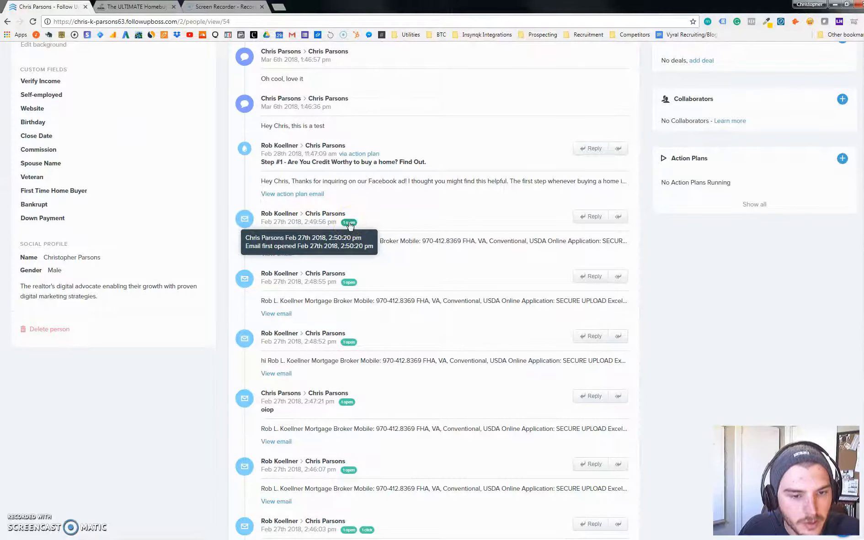
pyautogui.scroll(-3, 349, 224)
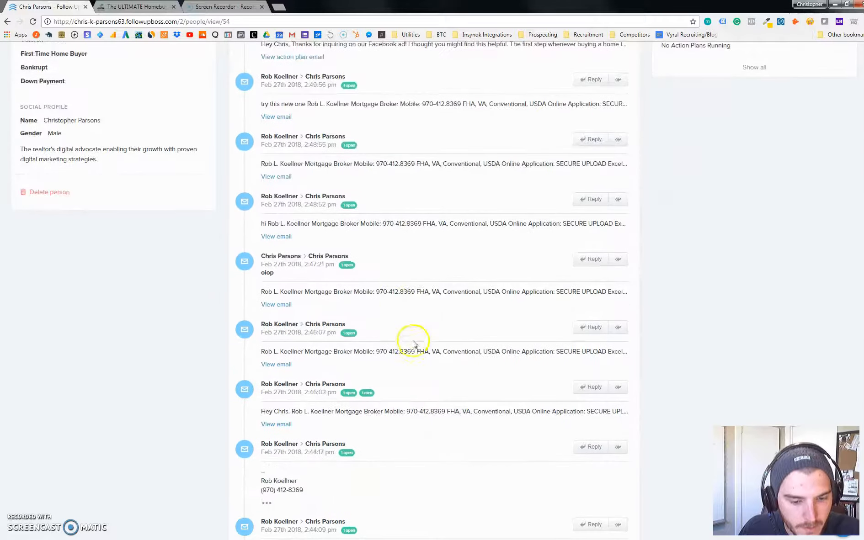
pyautogui.moveTo(372, 396)
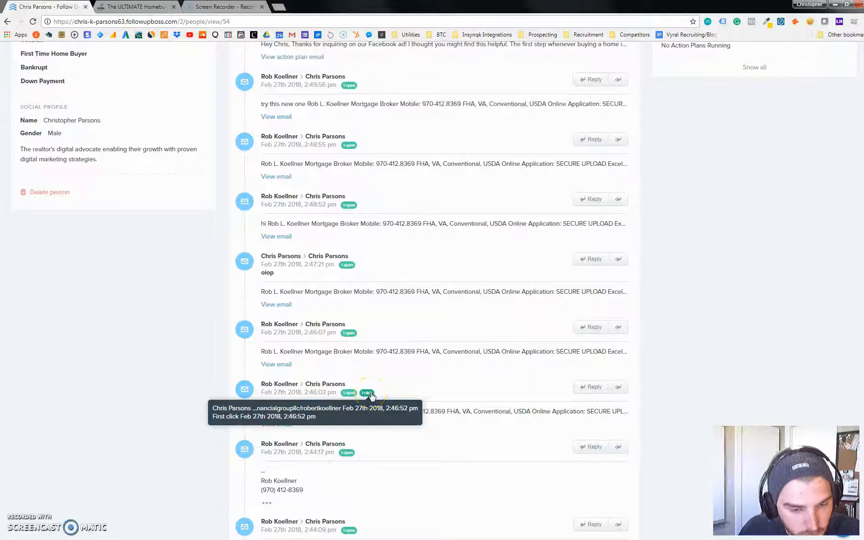
pyautogui.scroll(-5, 408, 405)
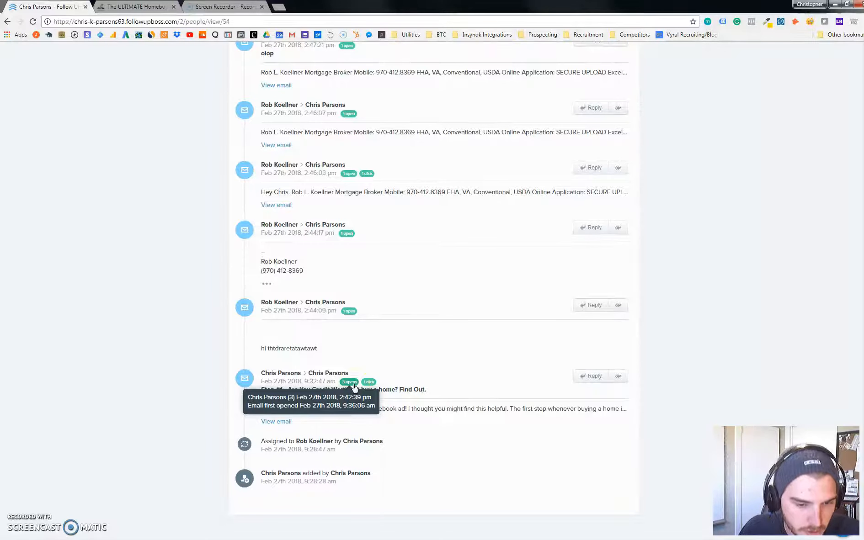
pyautogui.scroll(15, 354, 388)
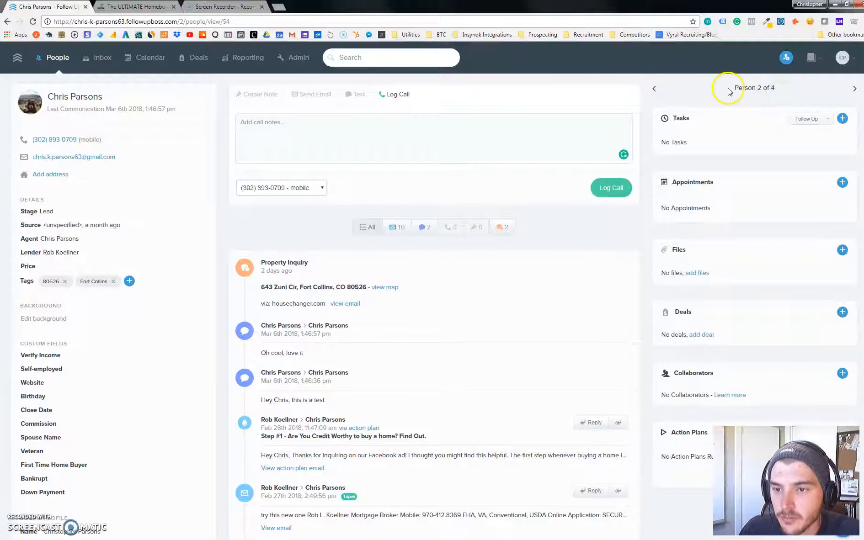
# Step: Visit the next contact's record and return, and add a 1 Week follow-up task to the original contact
pyautogui.click(855, 90)
pyautogui.click(654, 89)
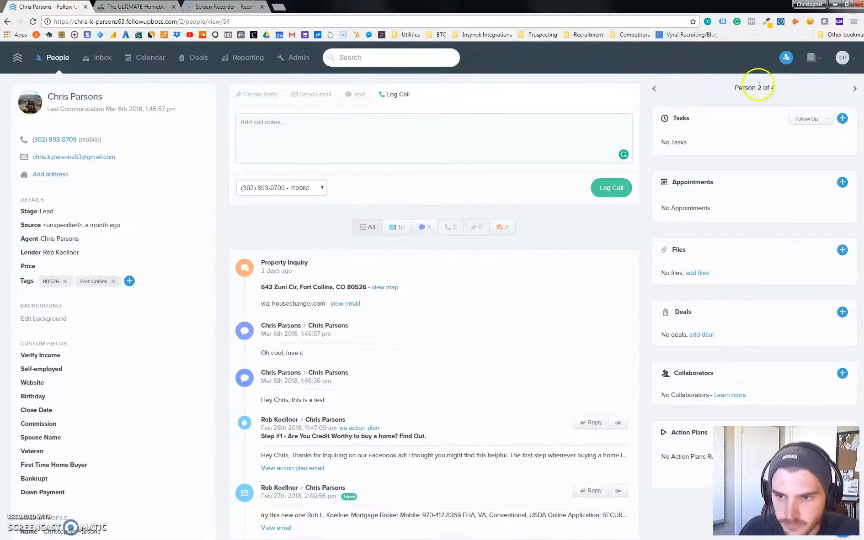
pyautogui.click(816, 119)
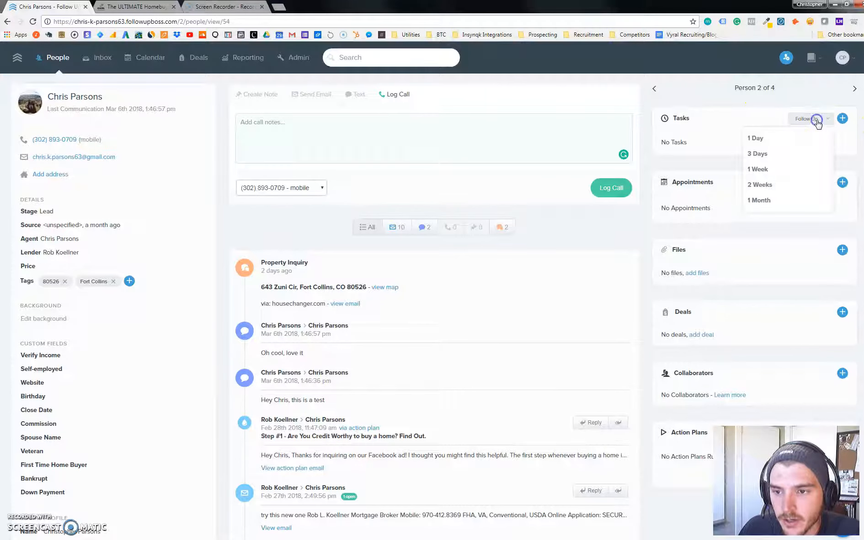
pyautogui.click(765, 169)
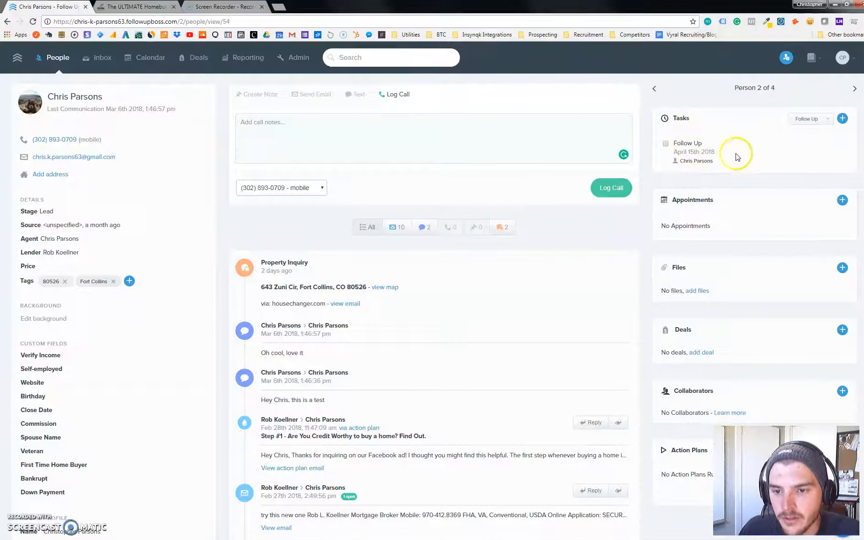
# Step: Examine the new task form and its assignee choices, and close it without creating a task
pyautogui.click(842, 118)
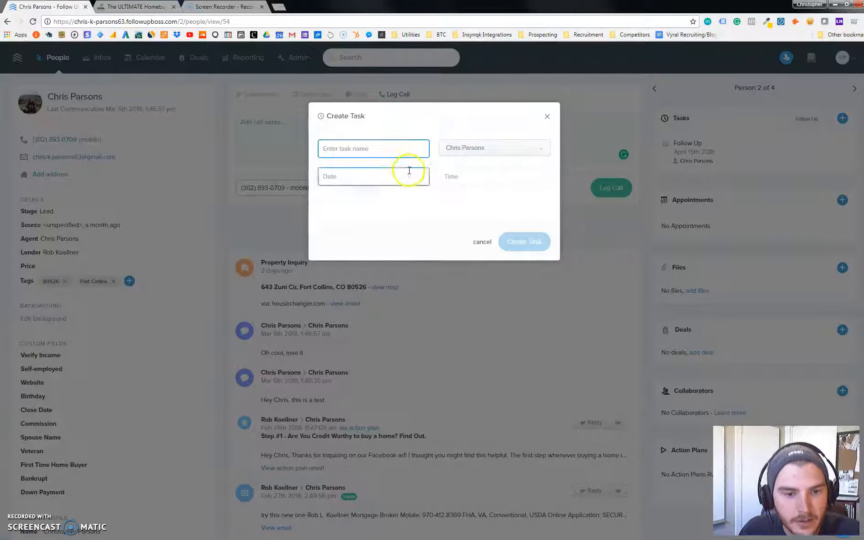
pyautogui.click(457, 151)
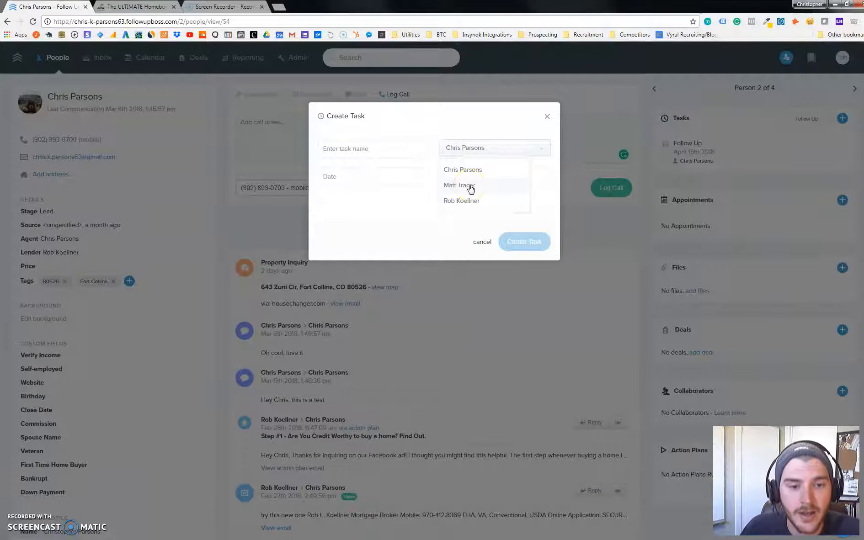
pyautogui.click(546, 116)
# Step: Examine the new appointment form with its time, location, invitee and invitation email options, and close it without creating one
pyautogui.scroll(-1, 777, 169)
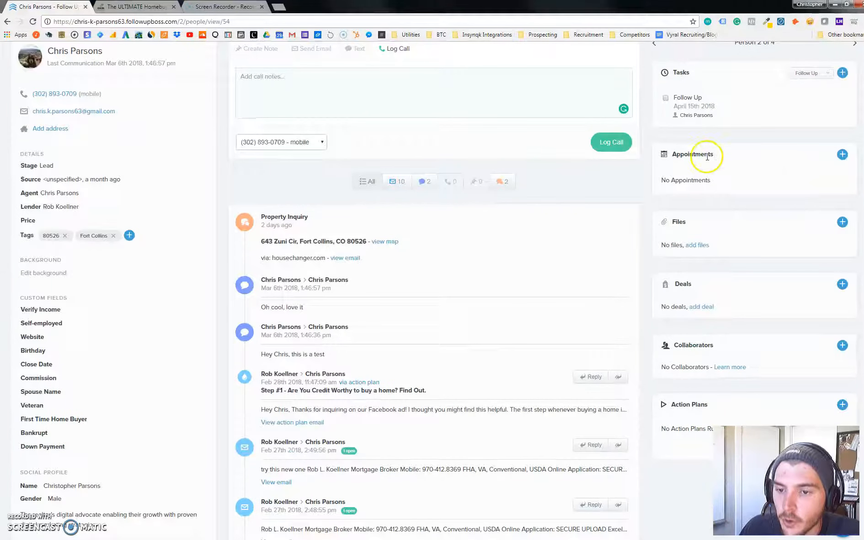
pyautogui.click(842, 154)
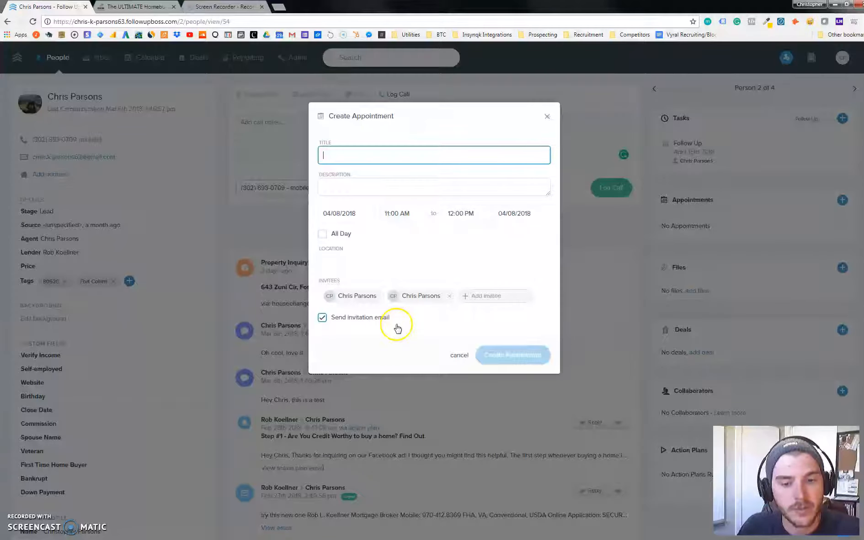
pyautogui.click(546, 116)
# Step: Upload the SAMPLE image from the Desktop to the contact's files
pyautogui.scroll(-1, 662, 179)
pyautogui.scroll(-1, 795, 188)
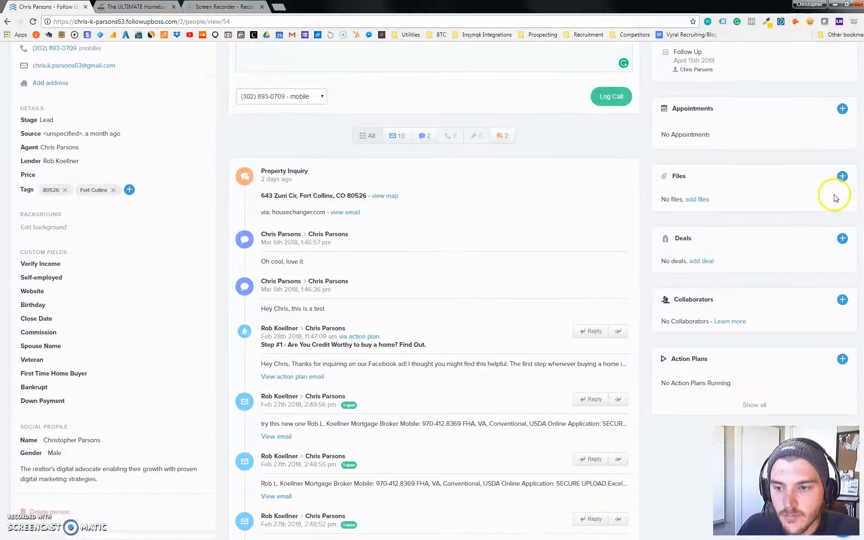
pyautogui.click(704, 202)
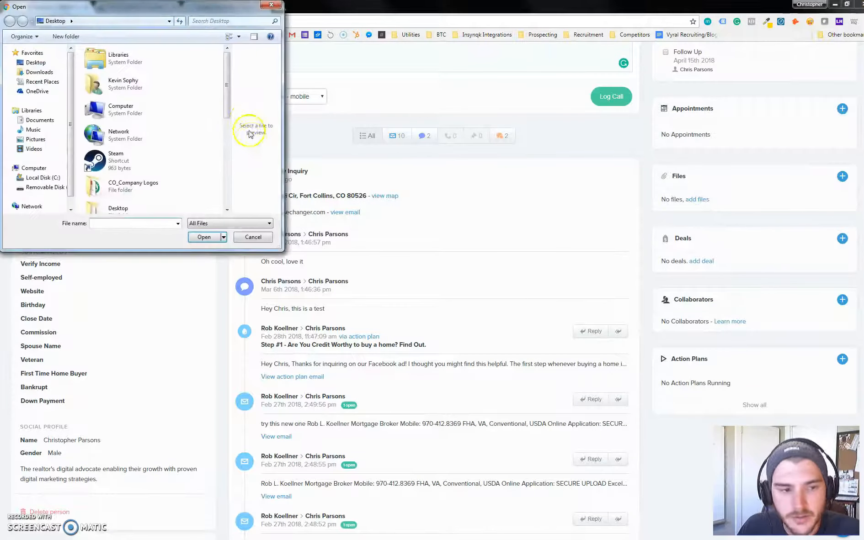
pyautogui.moveTo(228, 71); pyautogui.dragTo(236, 164)
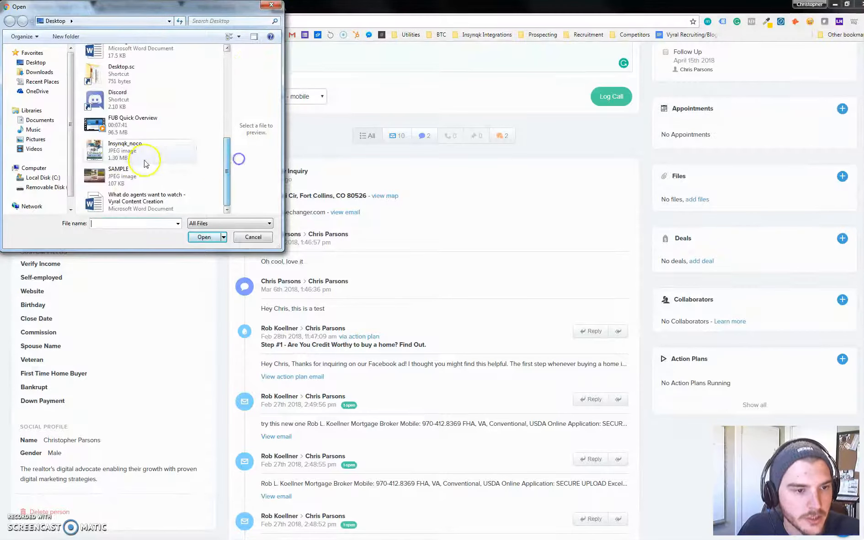
pyautogui.click(118, 174)
pyautogui.click(203, 237)
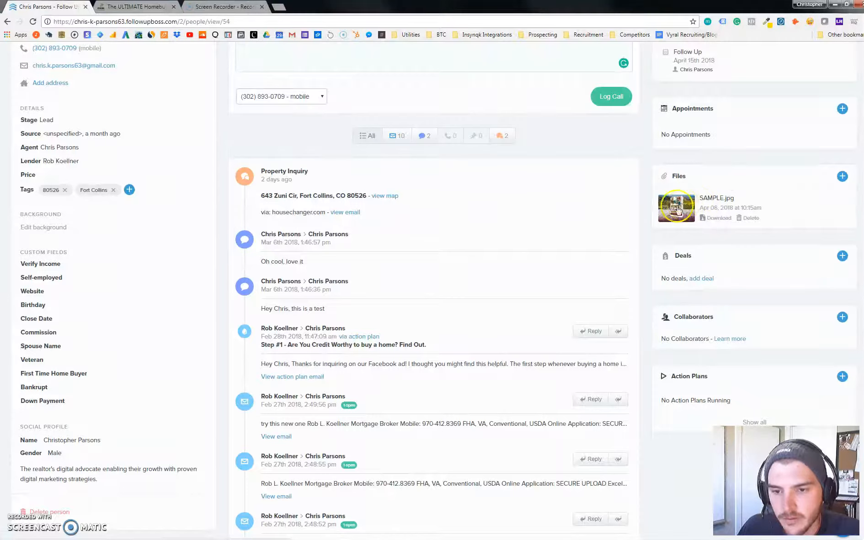
# Step: Review the contact's files, deals and collaborators, and browse the available action plans without activating one
pyautogui.scroll(2, 709, 212)
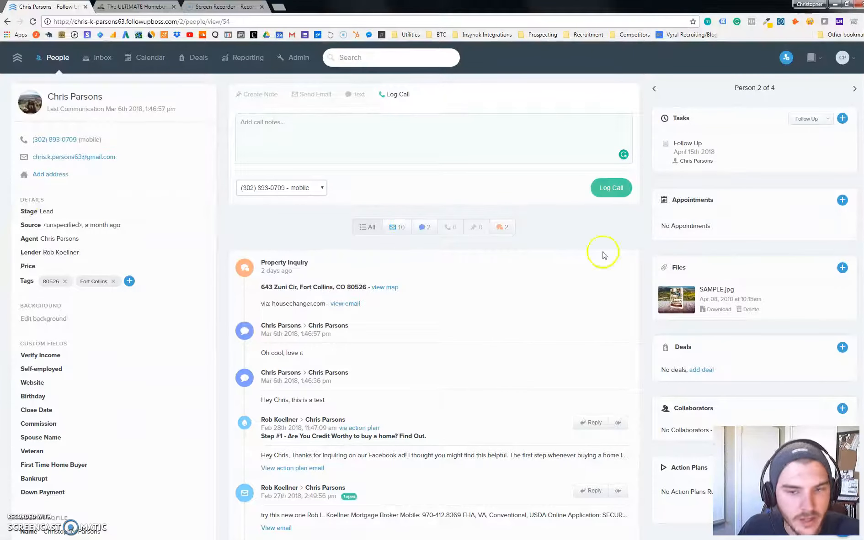
pyautogui.scroll(-3, 604, 256)
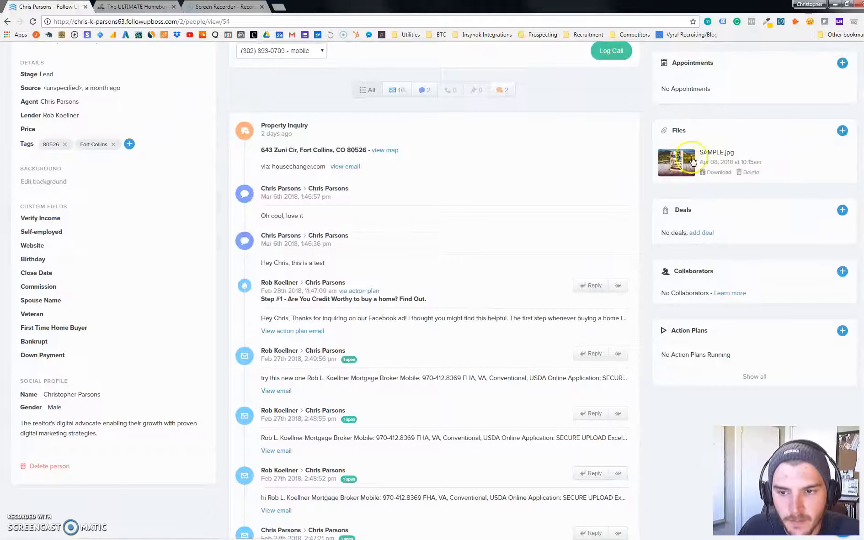
pyautogui.scroll(-1, 770, 196)
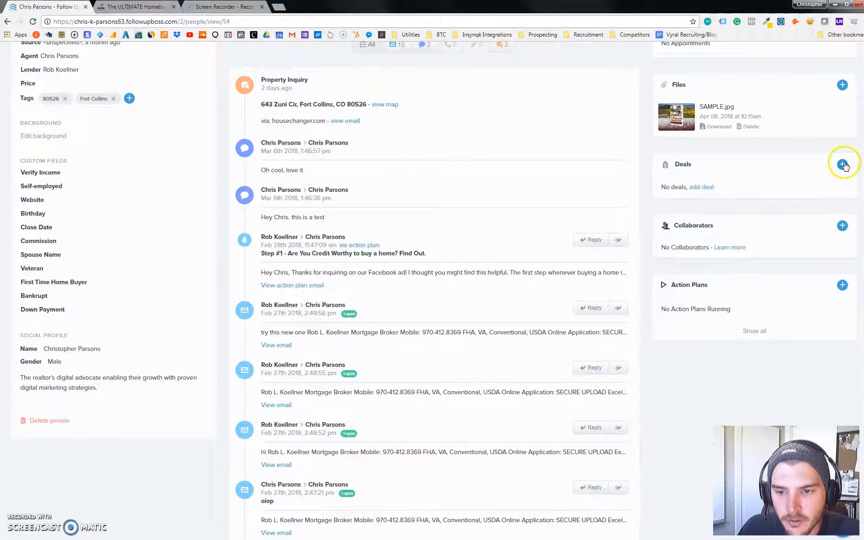
pyautogui.scroll(-1, 668, 167)
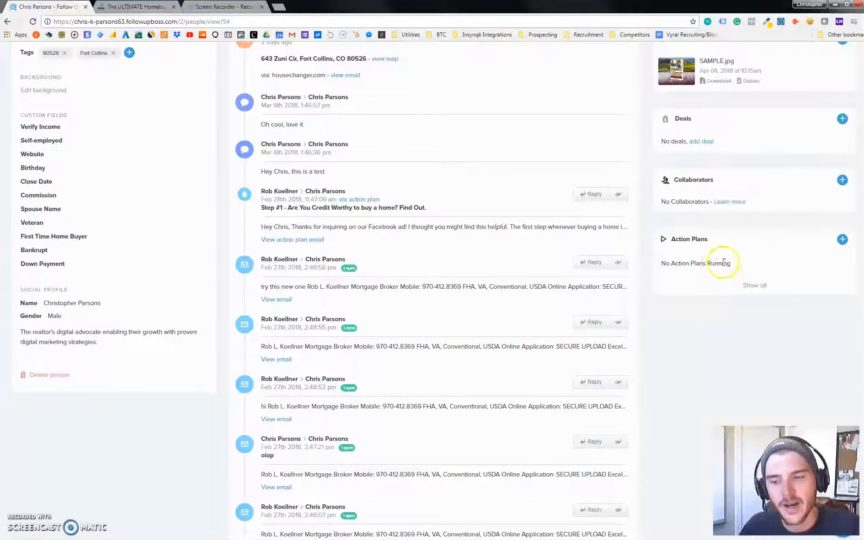
pyautogui.click(842, 239)
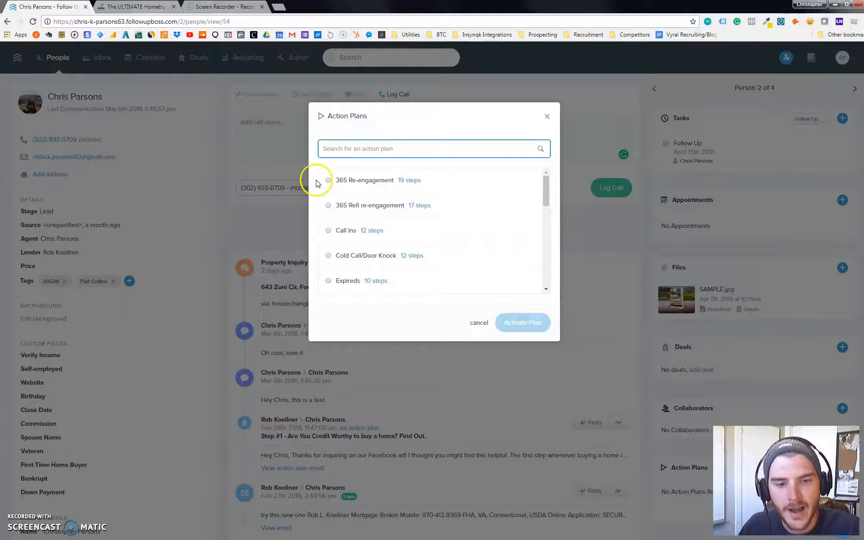
pyautogui.scroll(-3, 356, 189)
pyautogui.scroll(3, 382, 133)
pyautogui.scroll(-7, 399, 211)
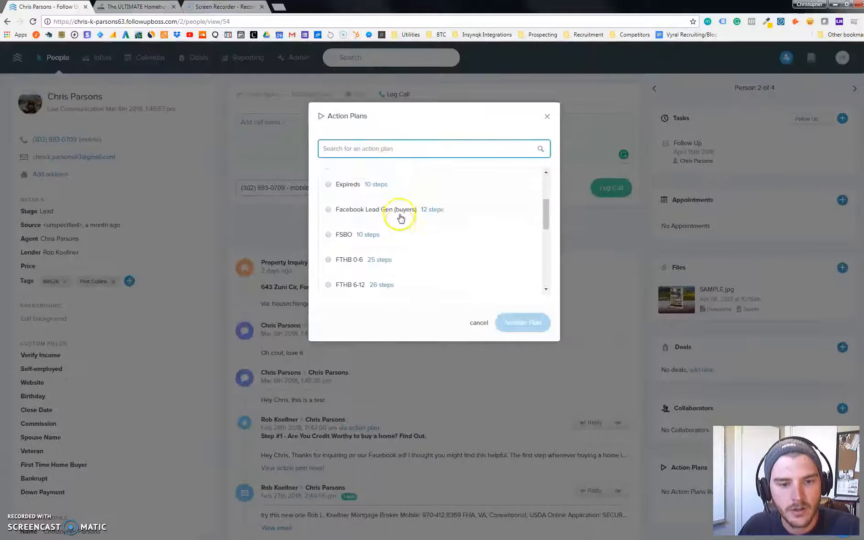
pyautogui.scroll(7, 400, 245)
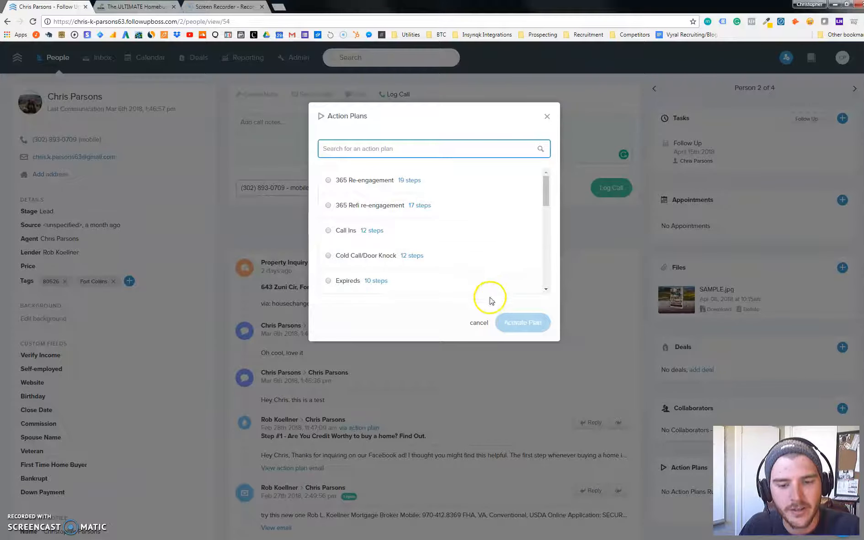
pyautogui.click(479, 323)
# Step: Activate the 365 Re-engagement action plan for the contact
pyautogui.scroll(-5, 617, 357)
pyautogui.scroll(-1, 806, 371)
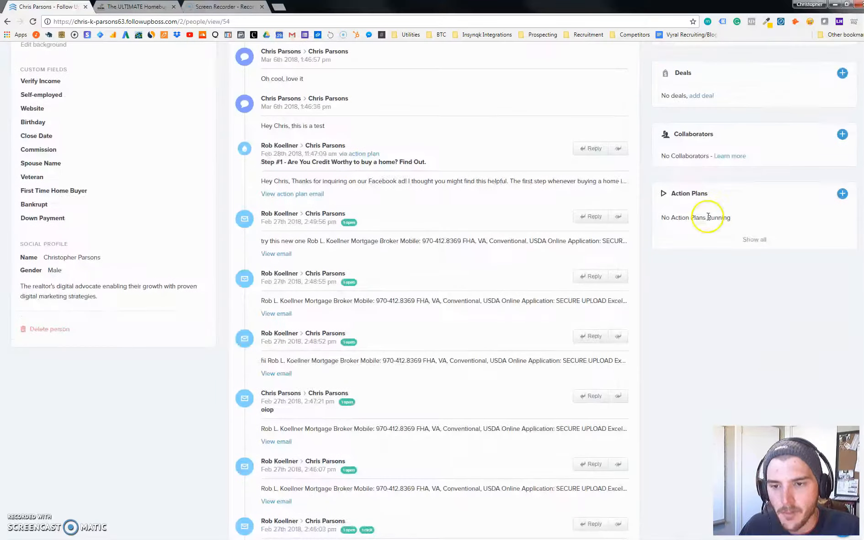
pyautogui.click(842, 194)
pyautogui.click(365, 185)
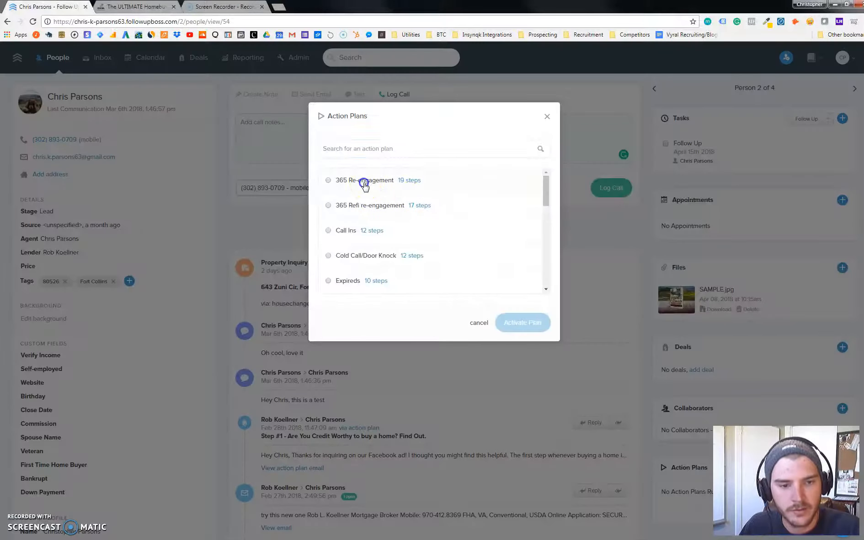
pyautogui.click(523, 323)
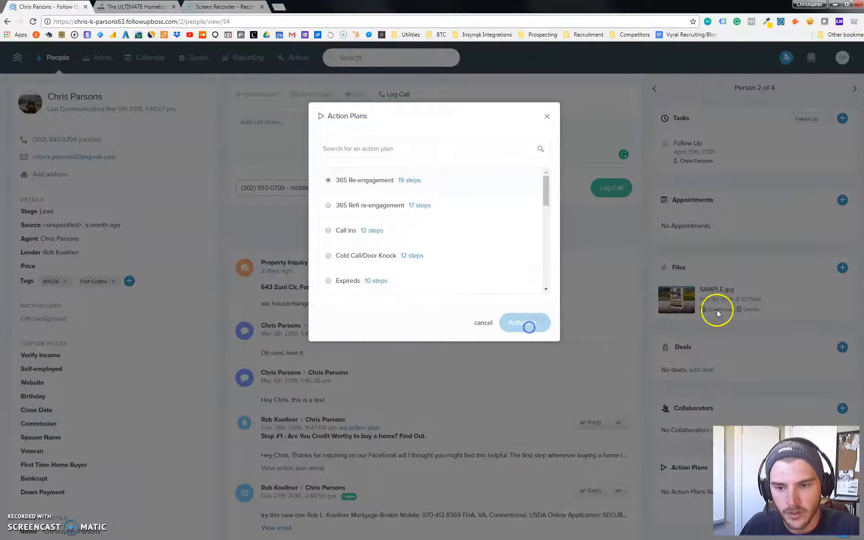
# Step: Pause the contact's running 365 Re-engagement action plan
pyautogui.scroll(-1, 739, 309)
pyautogui.scroll(2, 800, 247)
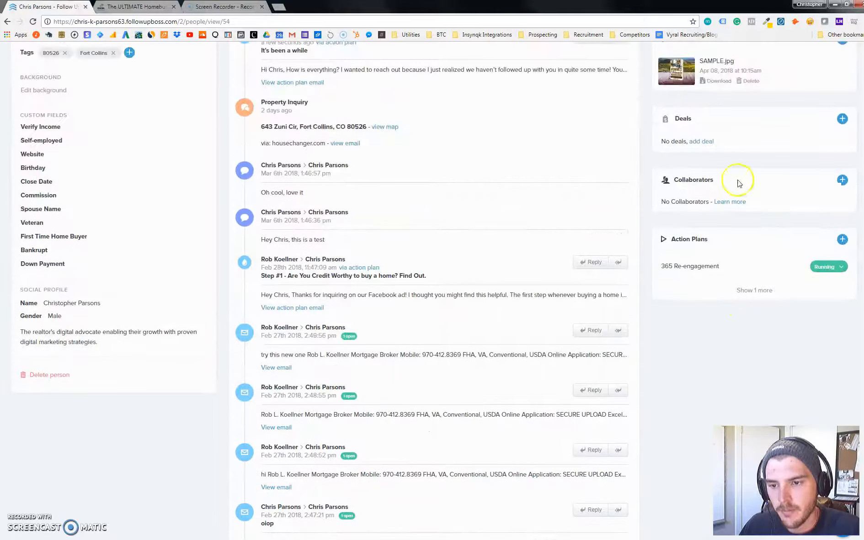
pyautogui.click(828, 267)
pyautogui.click(796, 282)
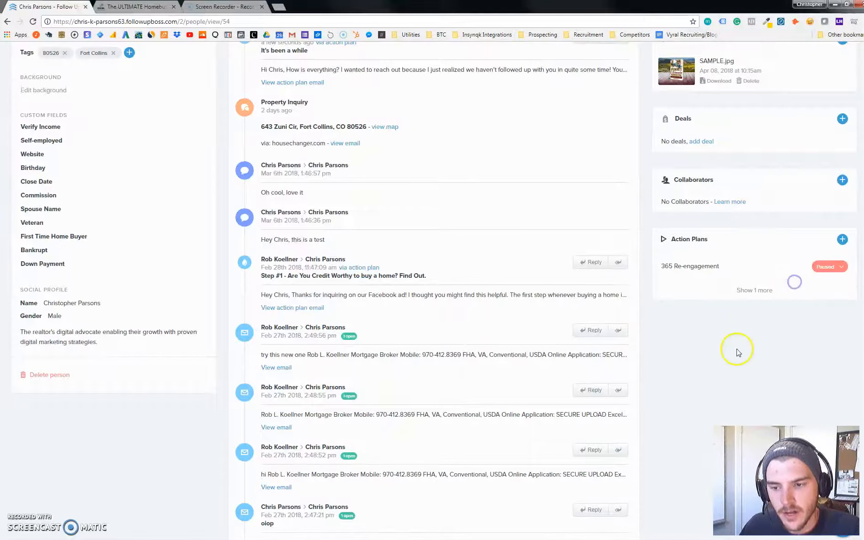
# Step: Check the contact's updated timeline and browse the remaining action plans to the end of the list, closing it without activating another
pyautogui.scroll(5, 737, 352)
pyautogui.scroll(-3, 302, 246)
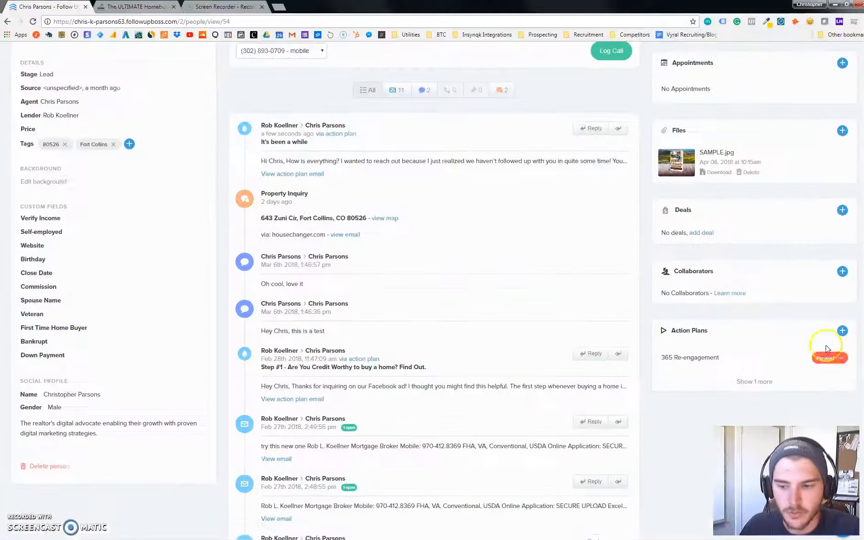
pyautogui.click(842, 331)
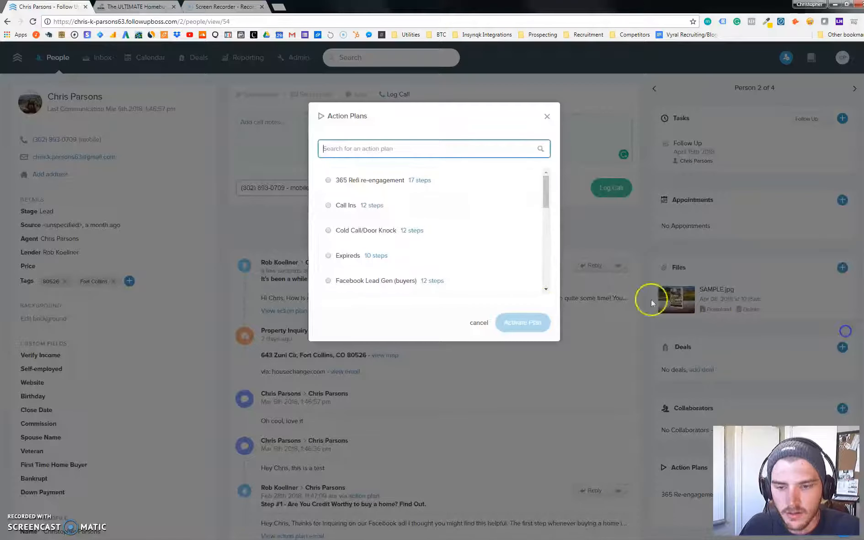
pyautogui.scroll(-5, 369, 224)
pyautogui.scroll(-3, 379, 238)
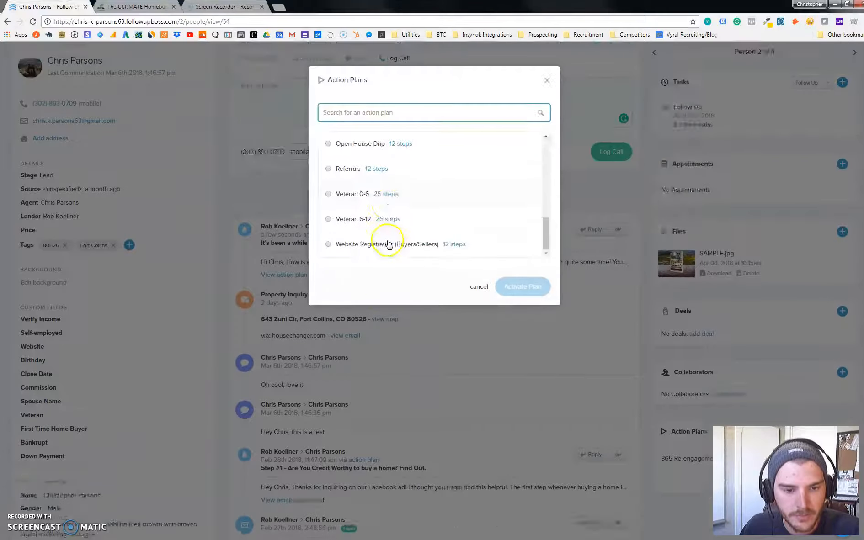
pyautogui.scroll(6, 464, 231)
pyautogui.click(546, 119)
# Step: Review the contact's personal details and the available lead stages, leaving the stage selection without a change
pyautogui.scroll(3, 167, 178)
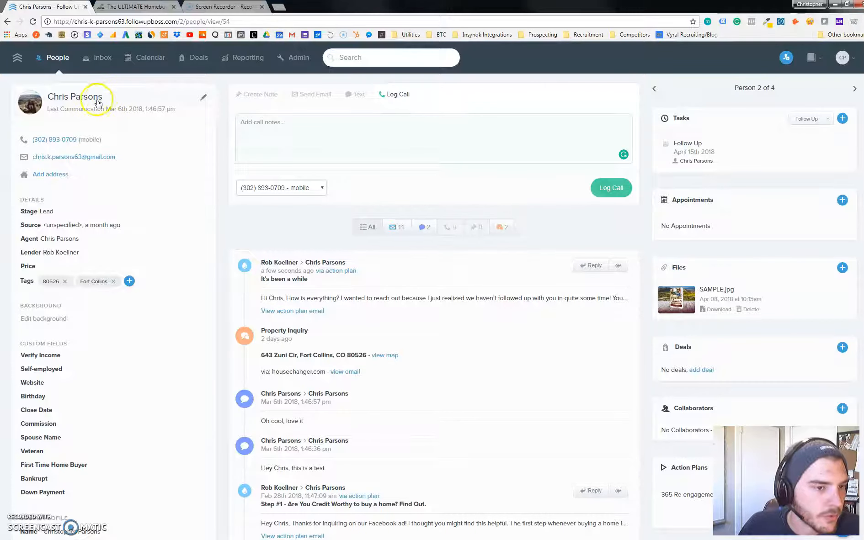
pyautogui.moveTo(118, 107)
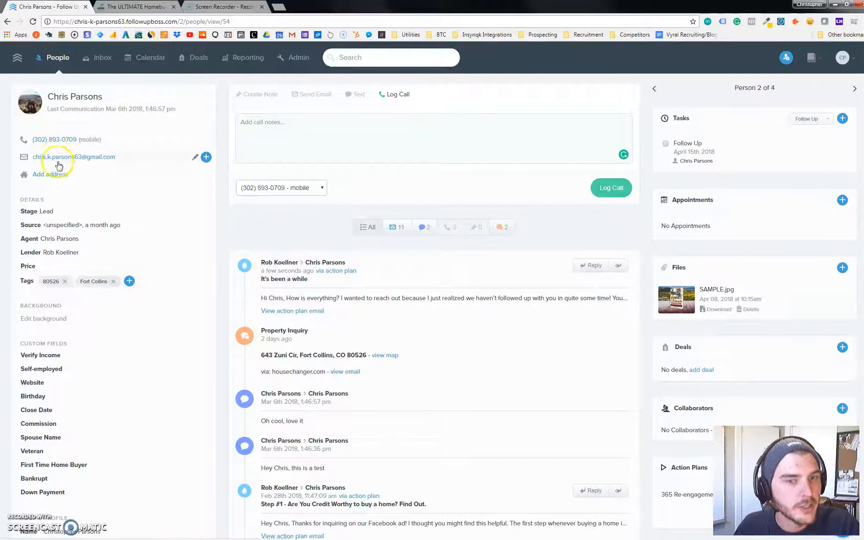
pyautogui.scroll(-1, 91, 187)
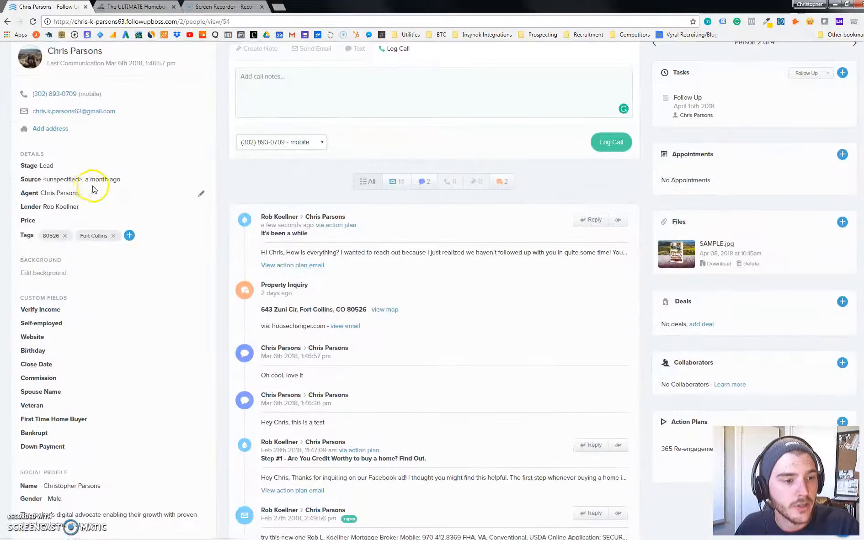
pyautogui.click(83, 168)
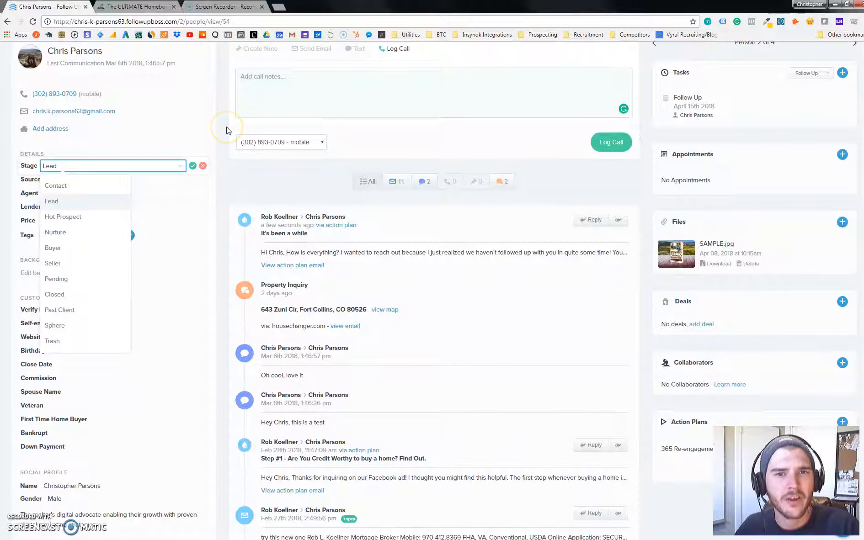
pyautogui.click(202, 166)
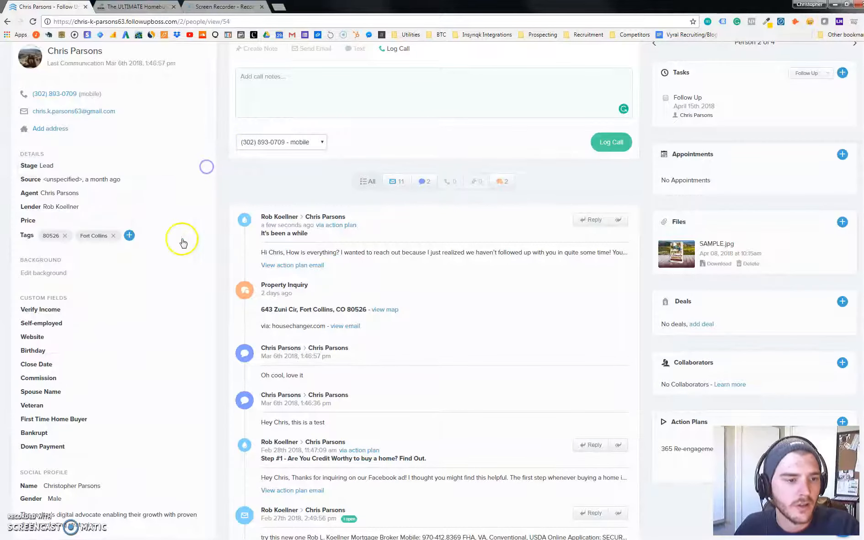
# Step: Examine the agent and lender choices in the contact's details, keeping the current assignments
pyautogui.click(78, 193)
pyautogui.click(188, 151)
pyautogui.click(105, 211)
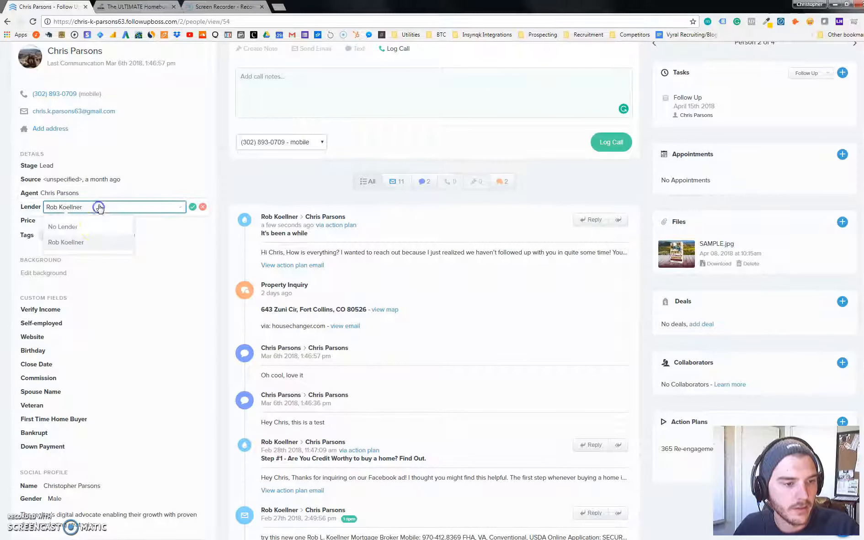
pyautogui.click(91, 246)
pyautogui.click(161, 308)
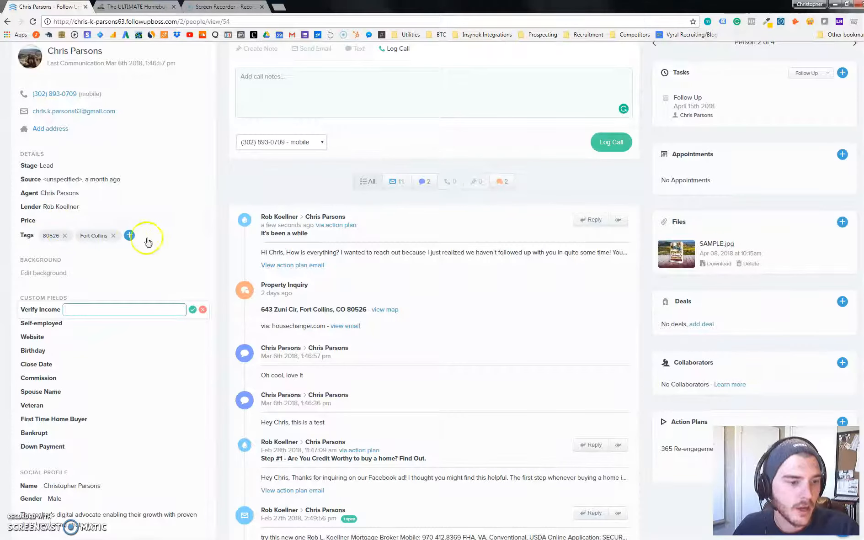
# Step: Browse the list of available tags for the contact and close it without saving any
pyautogui.click(128, 237)
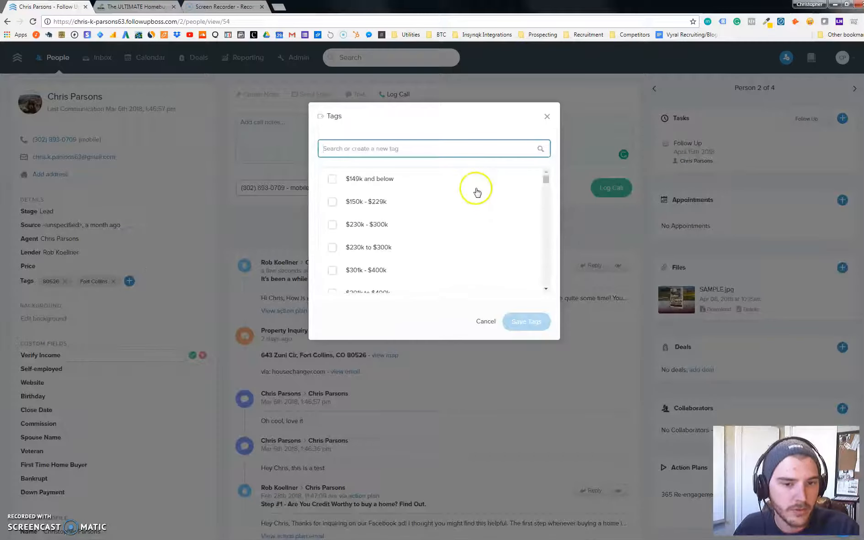
pyautogui.scroll(-10, 436, 233)
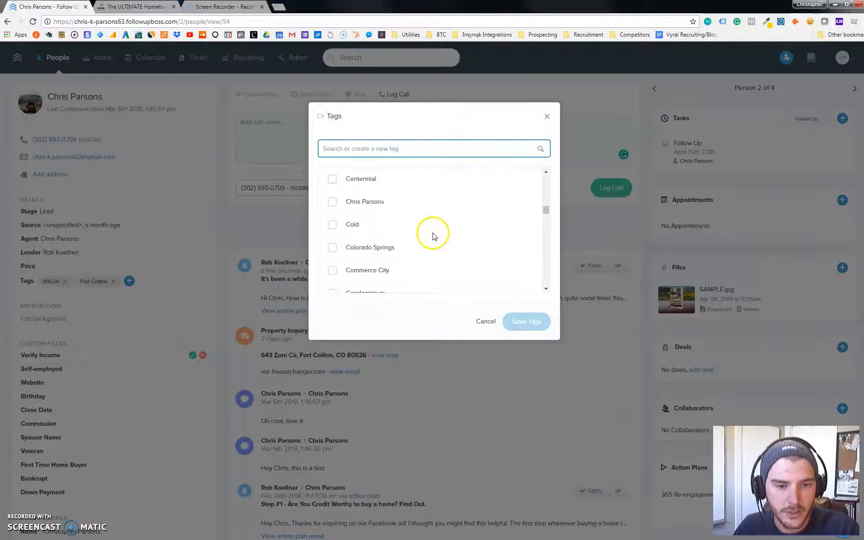
pyautogui.scroll(-5, 555, 100)
pyautogui.scroll(5, 560, 81)
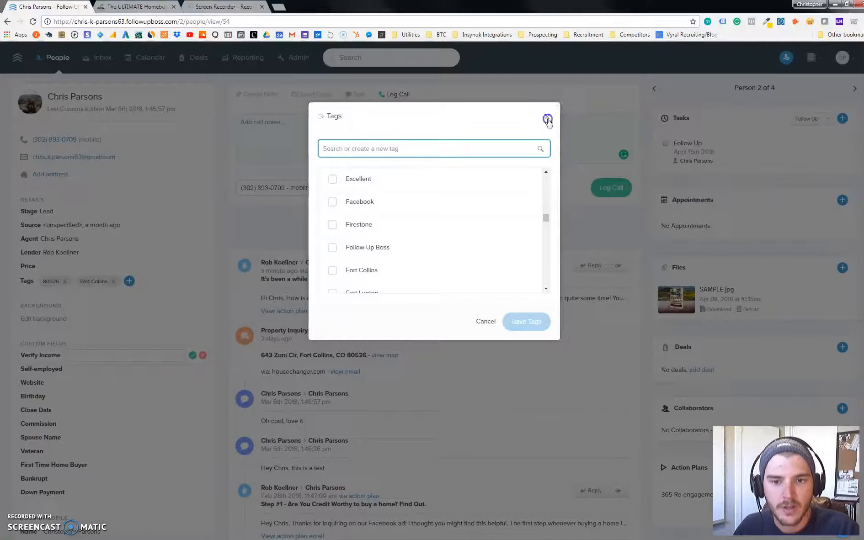
pyautogui.click(547, 117)
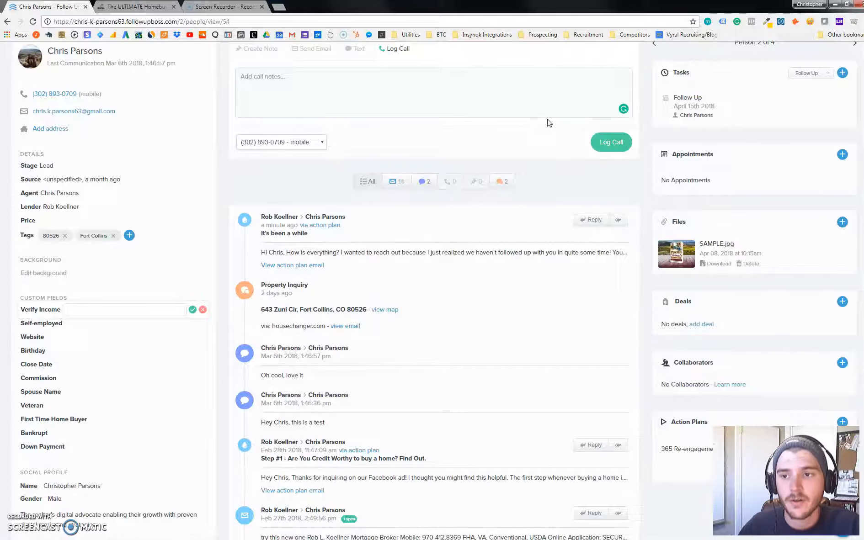
# Step: Open the next contact's record
pyautogui.scroll(2, 549, 123)
pyautogui.click(854, 88)
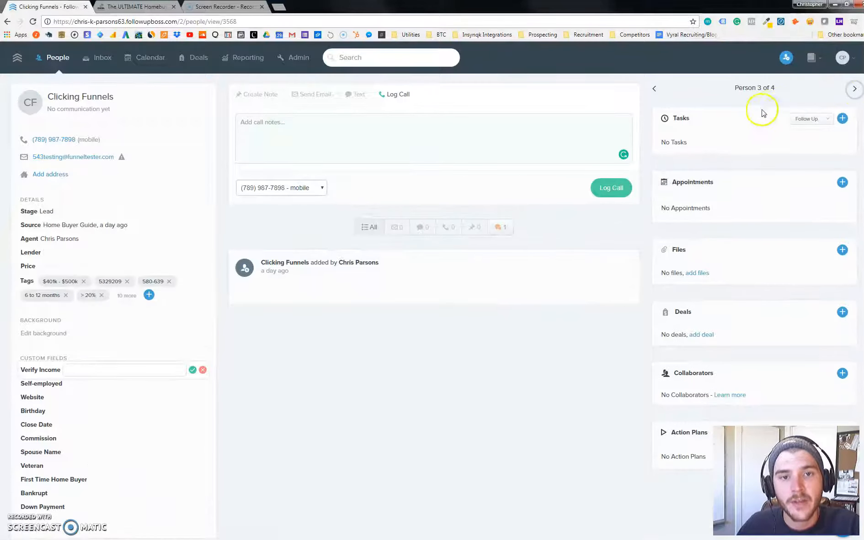
# Step: Expand the contact's full tag list and review the tags alongside the custom fields
pyautogui.click(128, 297)
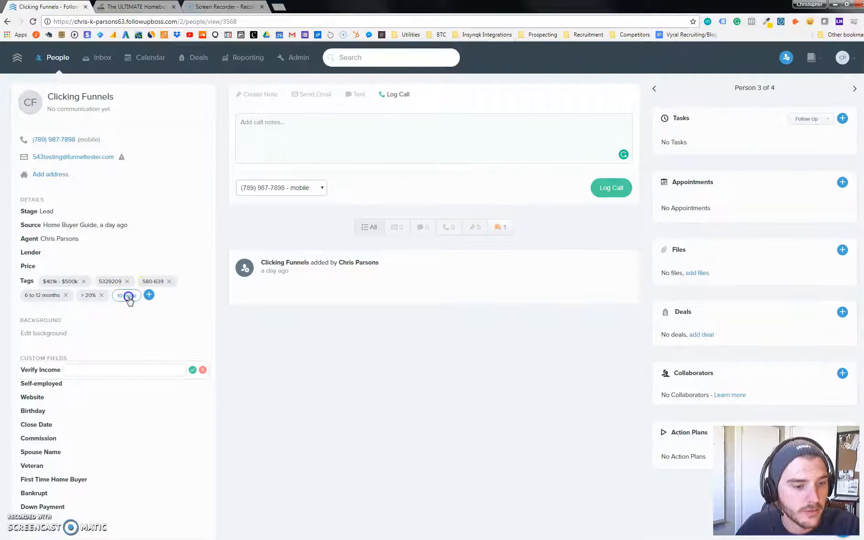
pyautogui.scroll(-2, 174, 332)
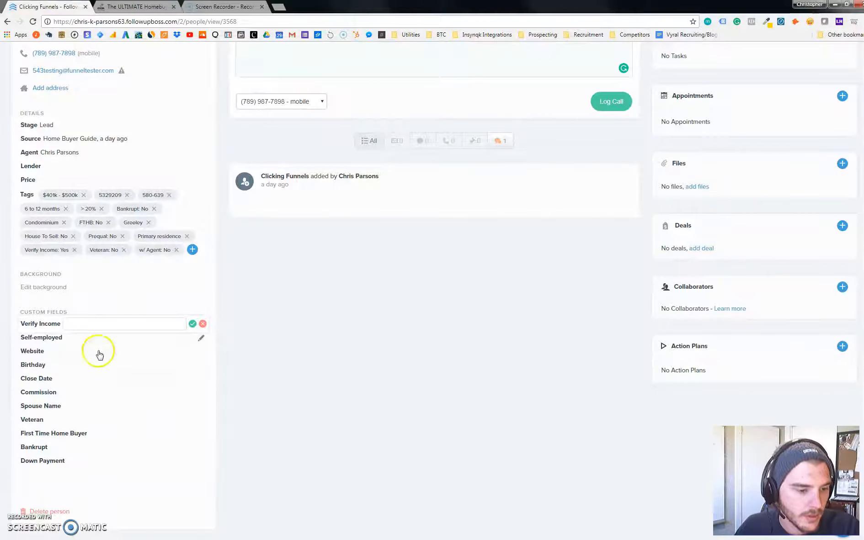
pyautogui.click(65, 324)
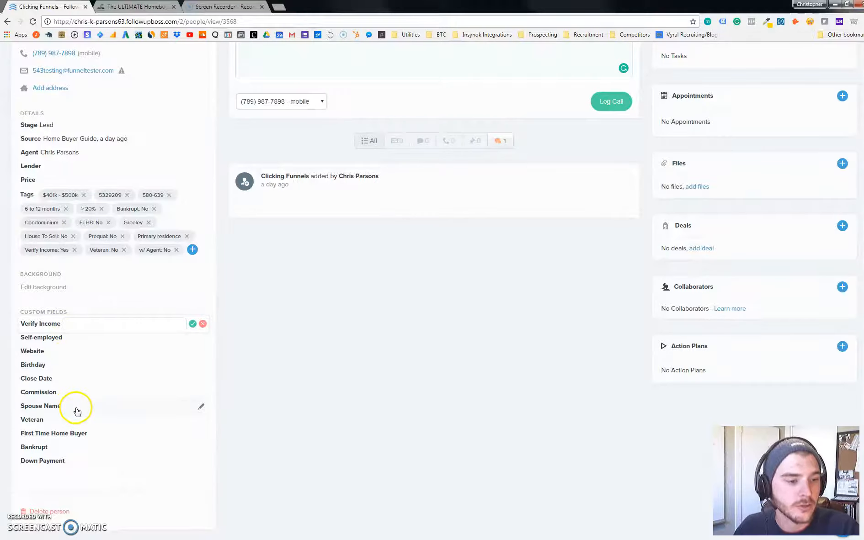
# Step: Return to the previous contact's record and review the social profile section beneath the custom fields
pyautogui.scroll(2, 58, 285)
pyautogui.click(655, 89)
pyautogui.scroll(-2, 218, 246)
pyautogui.scroll(-2, 103, 354)
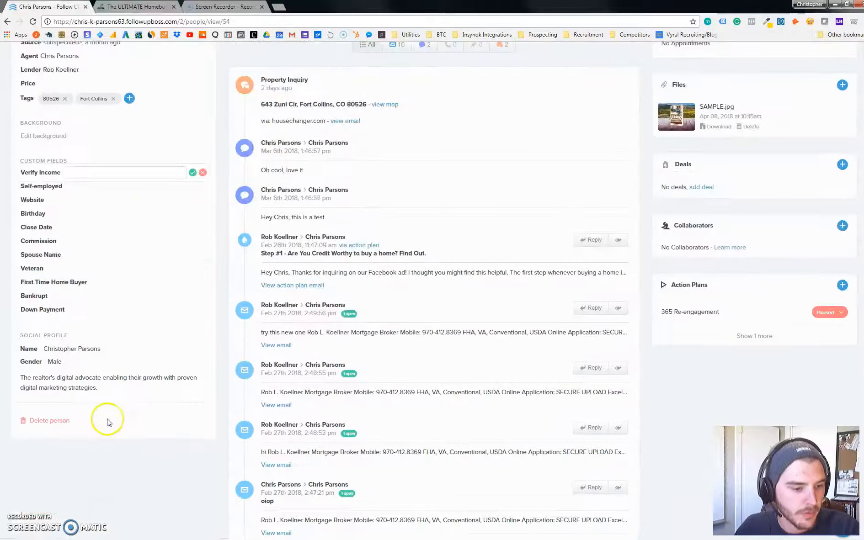
pyautogui.moveTo(135, 390); pyautogui.dragTo(58, 370)
pyautogui.click(121, 385)
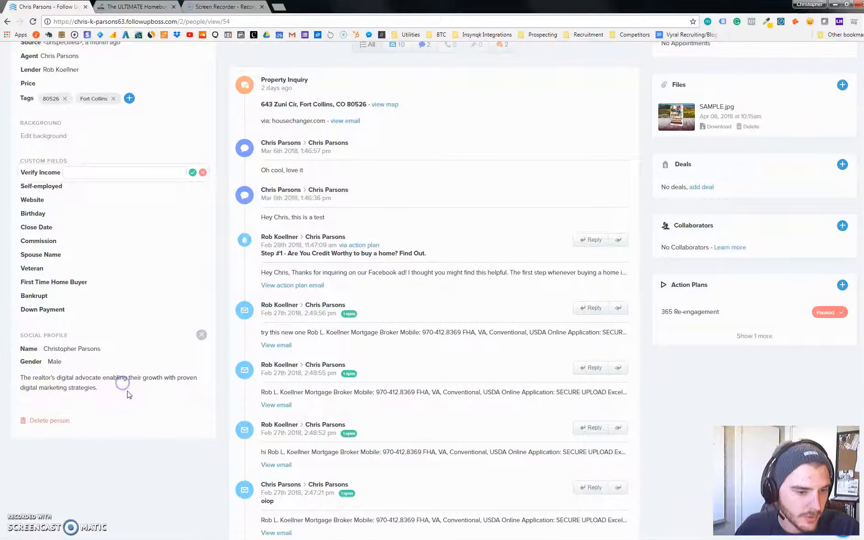
pyautogui.scroll(4, 525, 353)
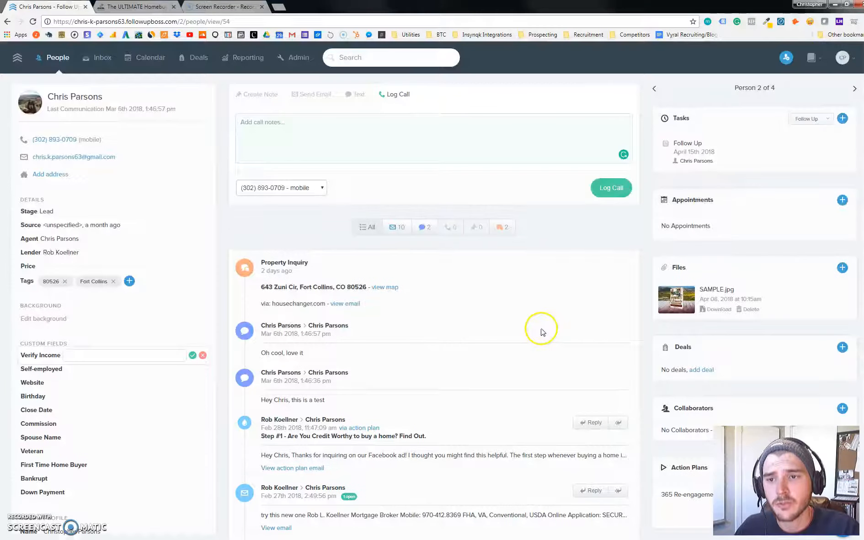
# Step: Examine the form for adding a new person and close it without creating a contact
pyautogui.click(786, 57)
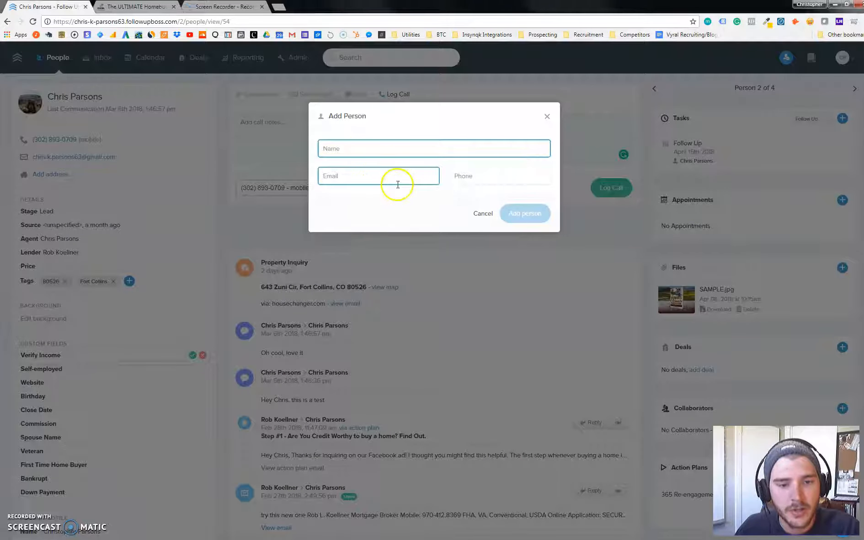
pyautogui.click(548, 117)
pyautogui.scroll(-2, 547, 201)
pyautogui.scroll(1, 554, 221)
pyautogui.scroll(2, 553, 221)
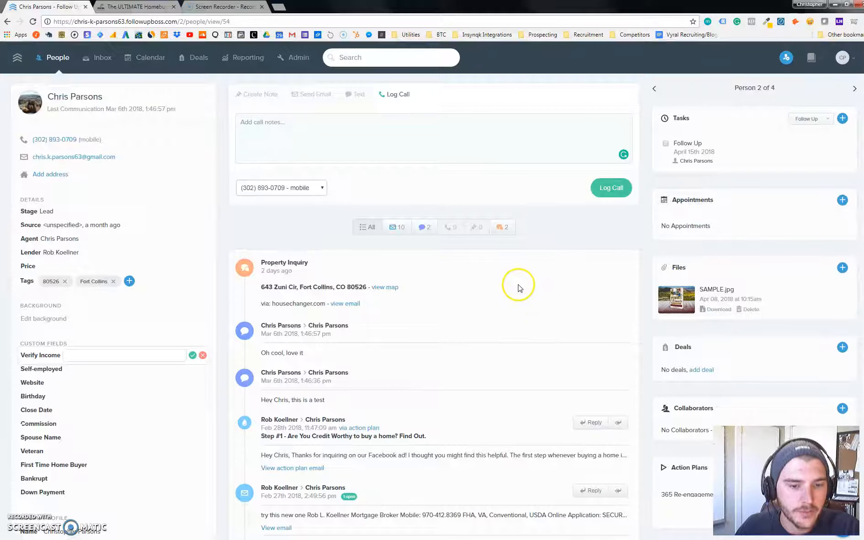
# Step: Open the contact's 365 Re-engagement action plan and view the full plan
pyautogui.scroll(-4, 513, 283)
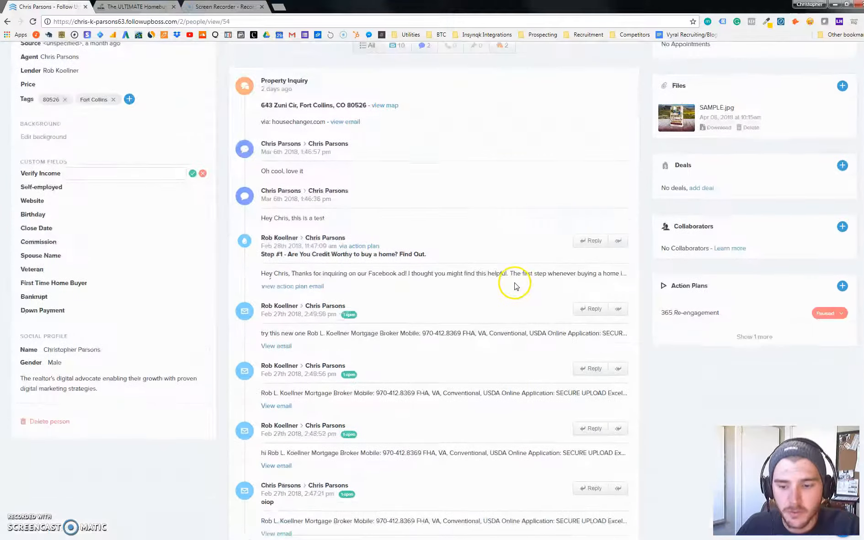
pyautogui.click(704, 313)
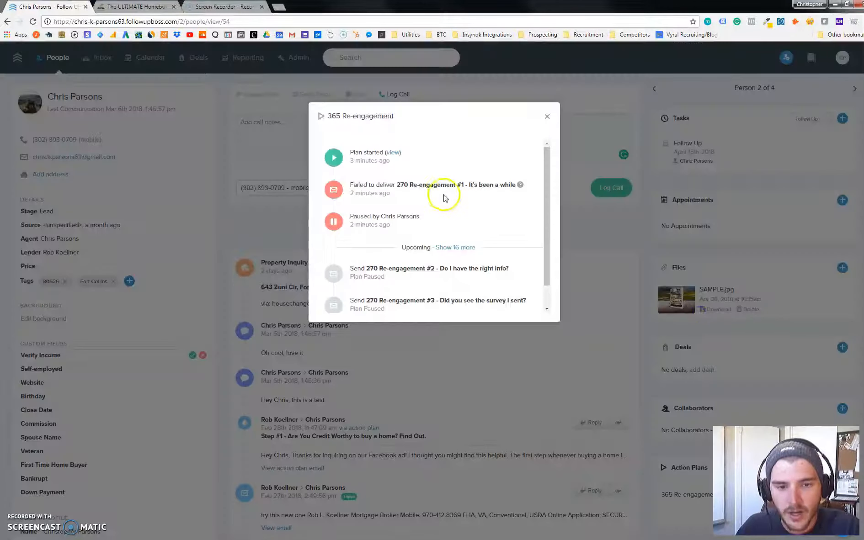
pyautogui.click(398, 155)
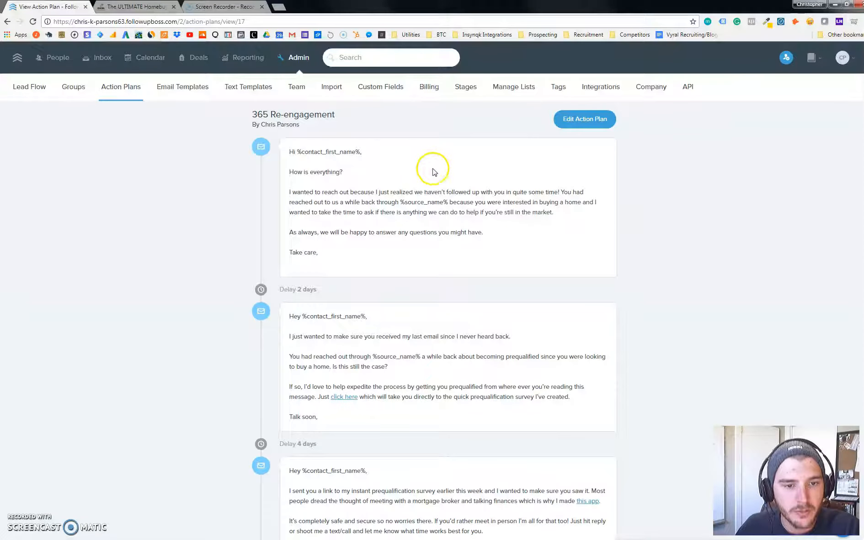
# Step: Review the email messages and delays throughout the 365 Re-engagement action plan
pyautogui.scroll(-2, 436, 165)
pyautogui.scroll(2, 435, 165)
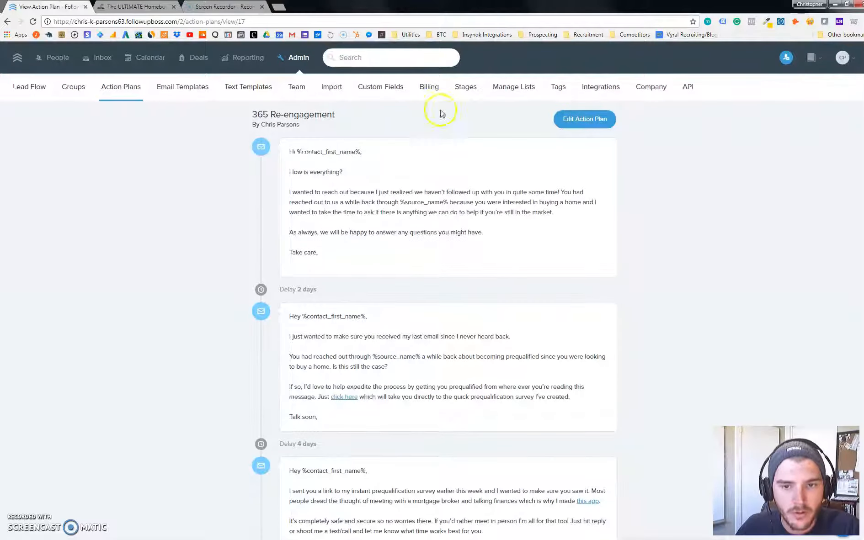
pyautogui.scroll(-5, 447, 241)
pyautogui.scroll(-10, 446, 243)
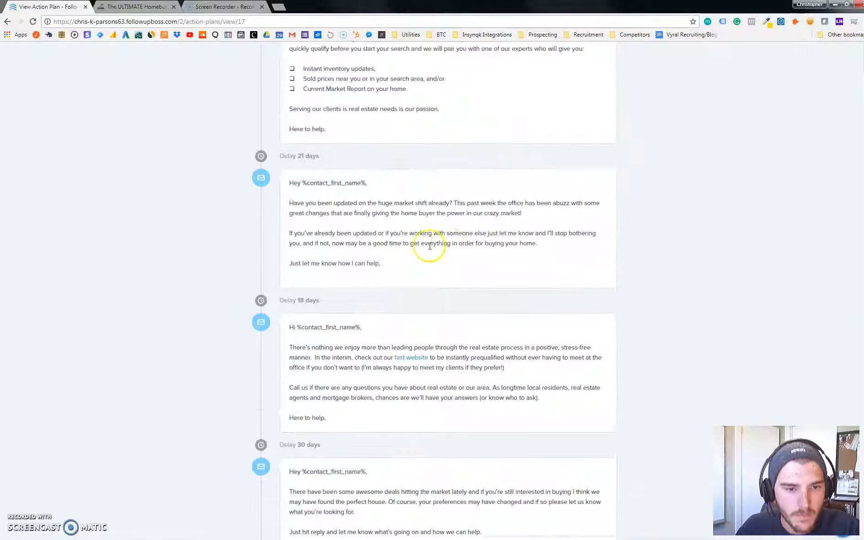
pyautogui.scroll(-9, 362, 215)
pyautogui.scroll(-7, 373, 224)
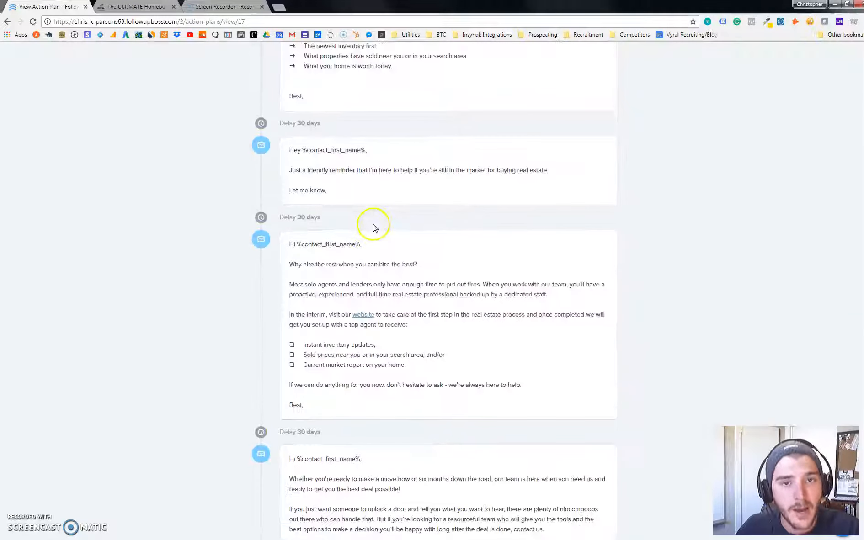
pyautogui.scroll(-2, 414, 232)
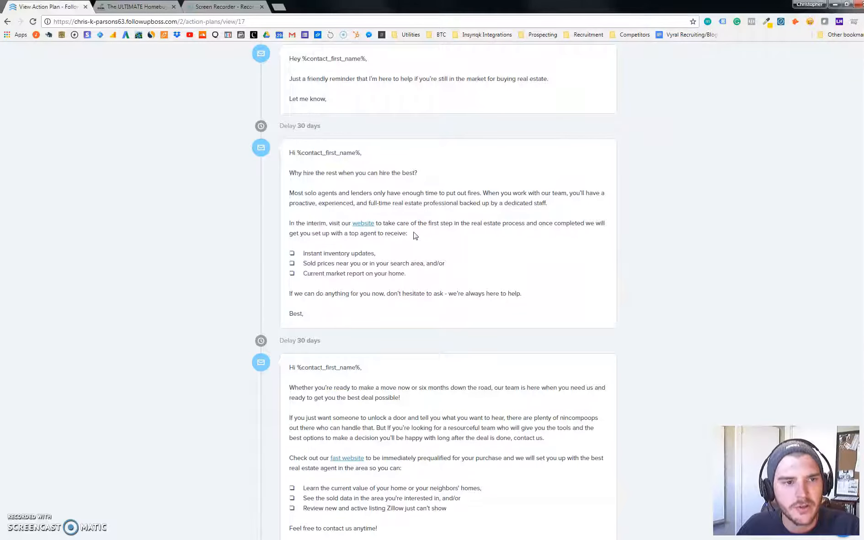
pyautogui.scroll(-3, 371, 244)
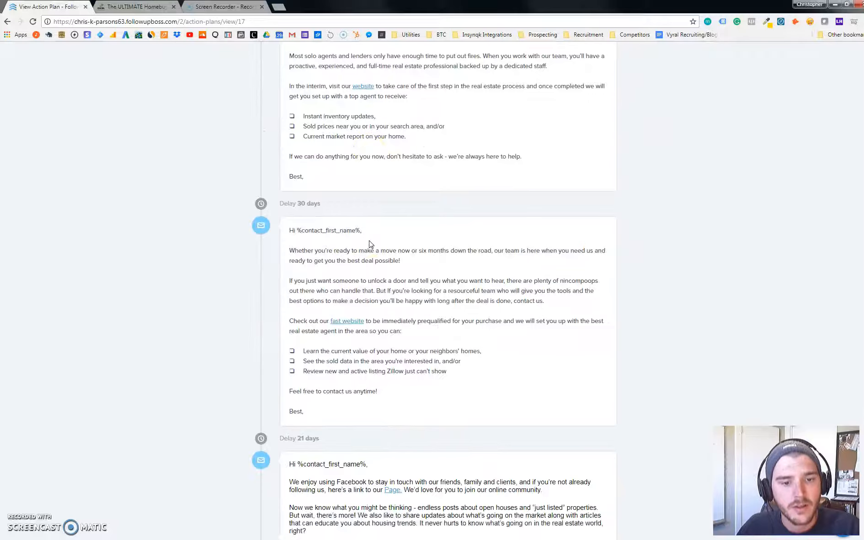
pyautogui.scroll(-15, 371, 244)
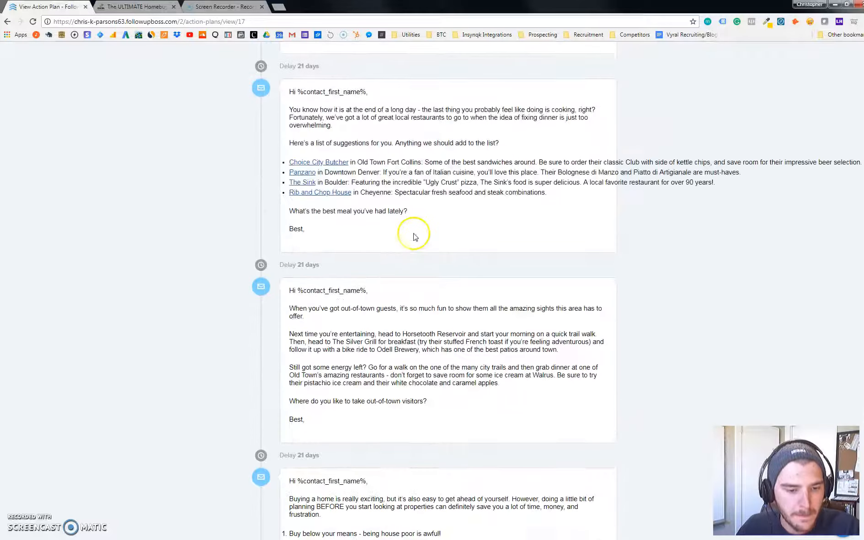
pyautogui.scroll(-5, 413, 237)
pyautogui.scroll(-10, 332, 252)
pyautogui.scroll(8, 332, 241)
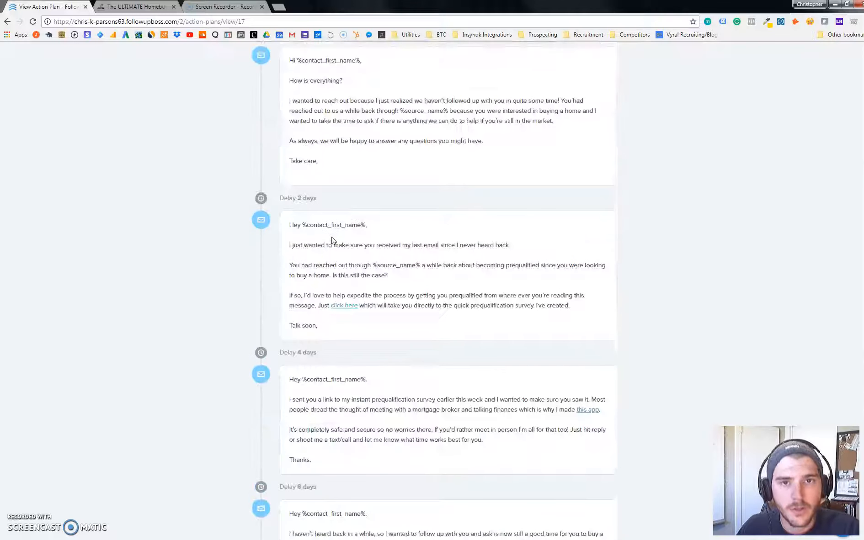